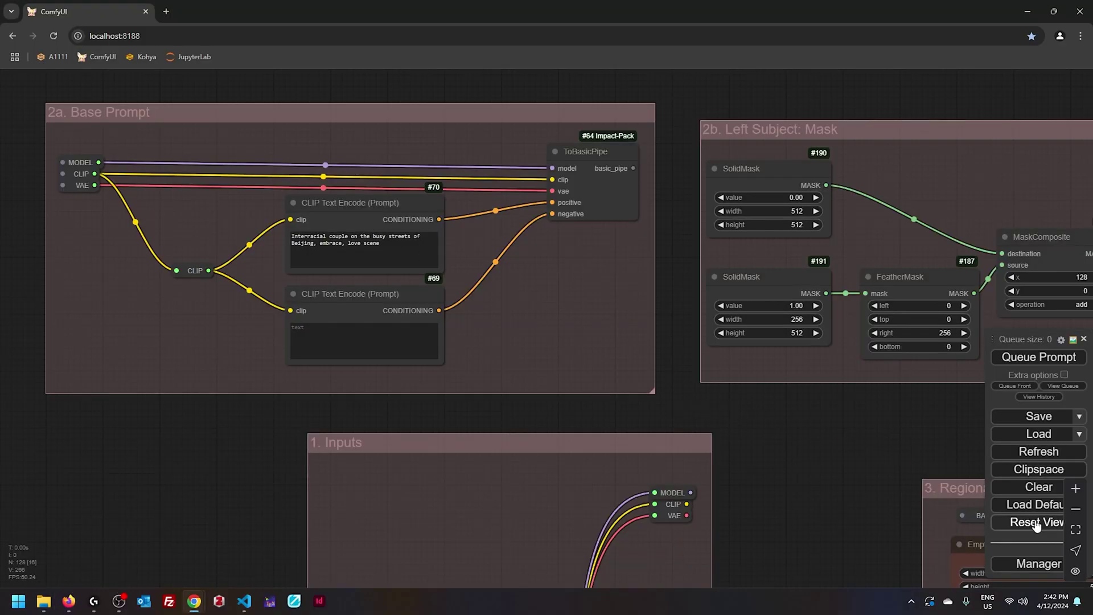
Reset the view and stack the prompt and mask groups into one column on the left
{"action": "left_click", "coordinate": [1036, 522]}
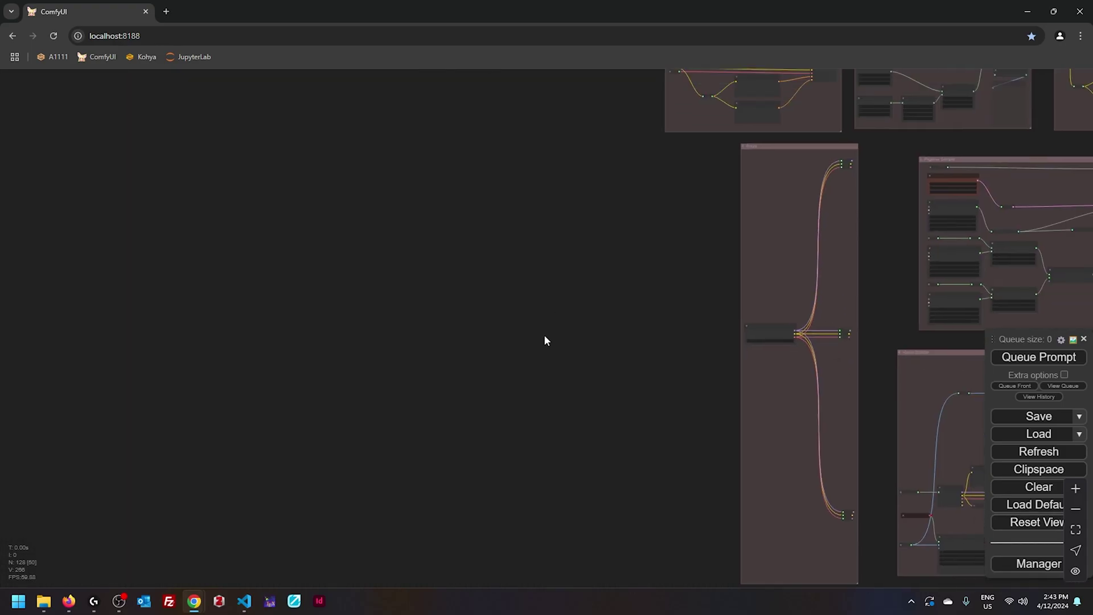
{"action": "left_click_drag", "start_coordinate": [912, 133], "coordinate": [306, 237]}
{"action": "left_click_drag", "start_coordinate": [1029, 121], "coordinate": [245, 299]}
{"action": "mouse_move", "coordinate": [1008, 142]}
{"action": "left_mouse_down"}
{"action": "mouse_move", "coordinate": [70, 408]}
{"action": "mouse_move", "coordinate": [244, 385]}
{"action": "left_mouse_up"}
{"action": "scroll", "coordinate": [404, 227], "scroll_direction": "up", "scroll_amount": 4}
{"action": "scroll", "coordinate": [404, 228], "scroll_direction": "up", "scroll_amount": 5}
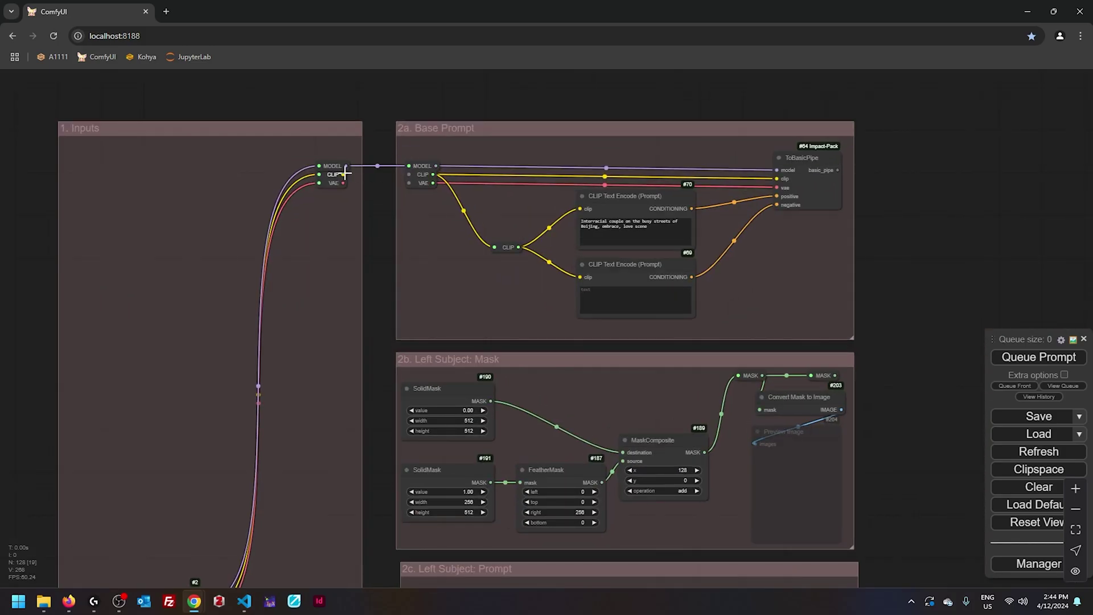
{"action": "left_click_drag", "start_coordinate": [389, 228], "coordinate": [358, 6]}
{"action": "left_click_drag", "start_coordinate": [355, 279], "coordinate": [352, 39]}
Link model and clip into the Left and Right Subject Prompt groups
{"action": "left_click_drag", "start_coordinate": [387, 87], "coordinate": [388, 86]}
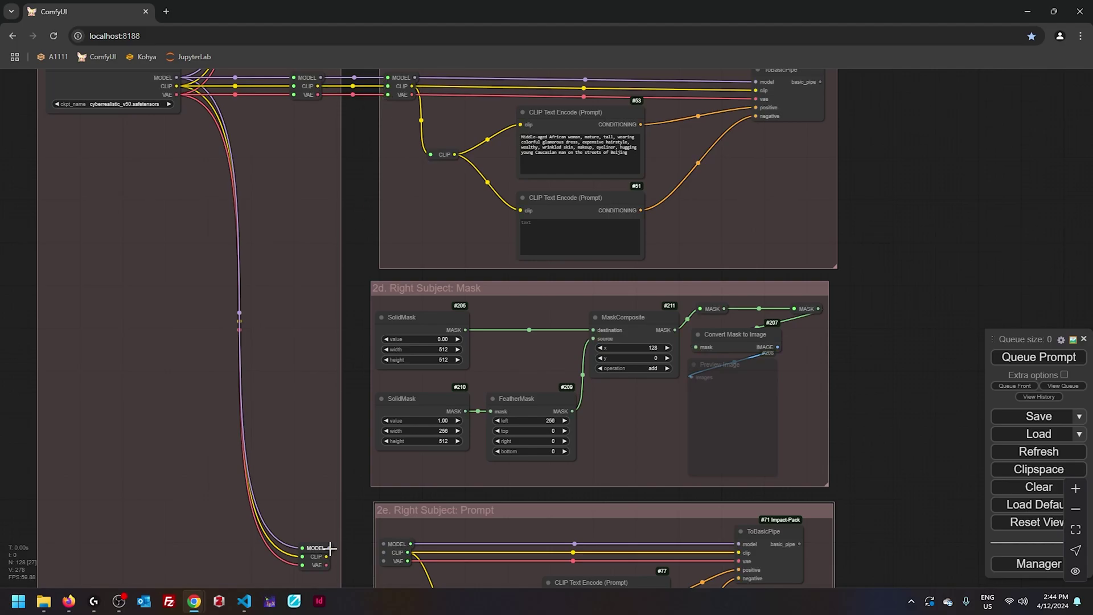
{"action": "mouse_move", "coordinate": [329, 547]}
{"action": "left_mouse_down"}
{"action": "mouse_move", "coordinate": [383, 543]}
{"action": "mouse_move", "coordinate": [383, 561]}
{"action": "left_mouse_up"}
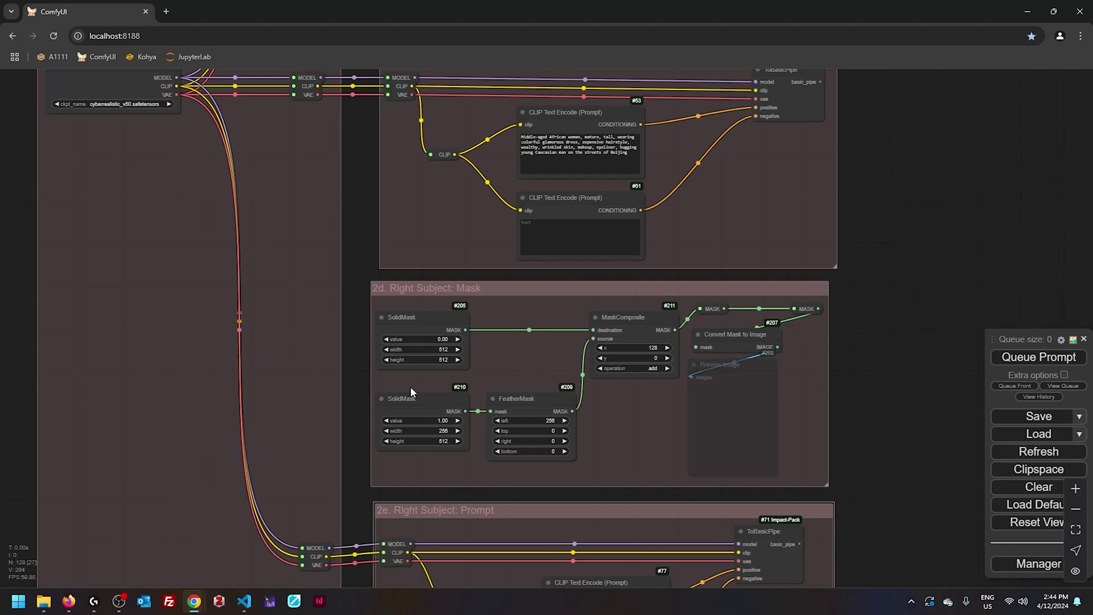
{"action": "scroll", "coordinate": [935, 244], "scroll_direction": "down", "scroll_amount": 4}
{"action": "mouse_move", "coordinate": [935, 244]}
{"action": "left_mouse_down"}
{"action": "mouse_move", "coordinate": [684, 344]}
{"action": "mouse_move", "coordinate": [641, 341]}
{"action": "left_mouse_up"}
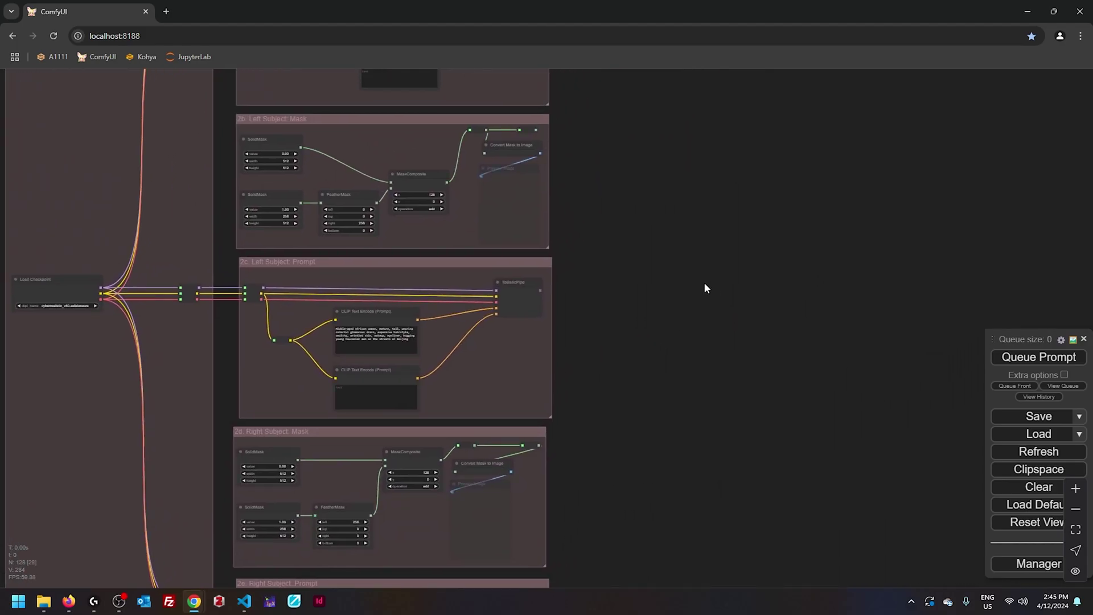
{"action": "scroll", "coordinate": [643, 262], "scroll_direction": "up", "scroll_amount": 2}
{"action": "left_click_drag", "start_coordinate": [626, 289], "coordinate": [607, 245]}
Unmute both mask previews, run the workflow to render the gradient masks, then re-mute them
{"action": "left_click", "coordinate": [458, 125]}
{"action": "left_click", "coordinate": [443, 543], "text": "shift"}
{"action": "key", "text": "ctrl+m"}
{"action": "key", "text": "ctrl+Return"}
{"action": "left_click", "coordinate": [673, 314]}
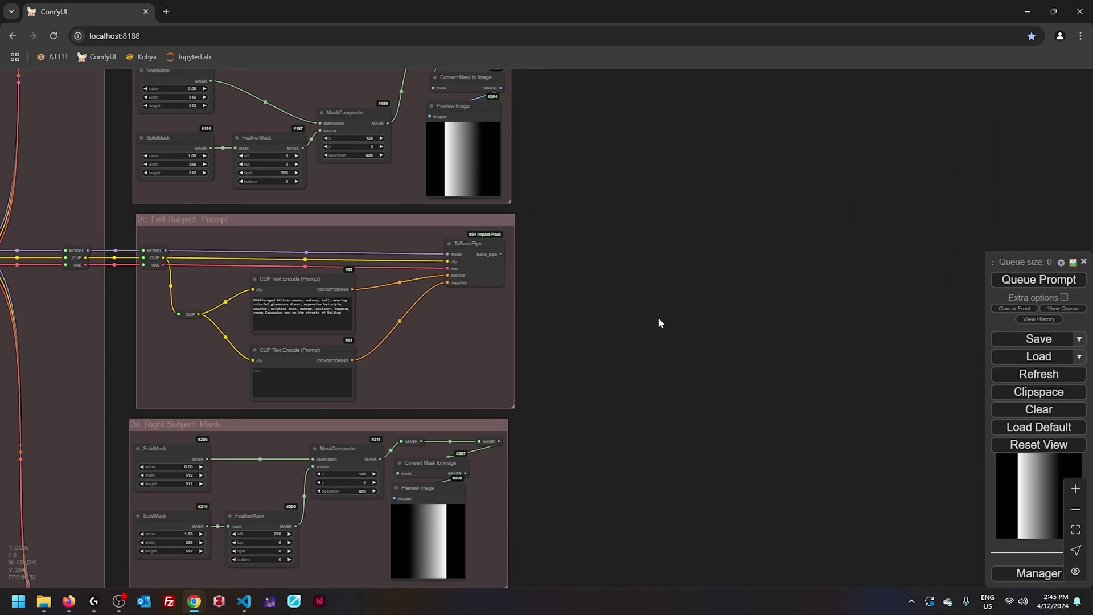
{"action": "left_click", "coordinate": [477, 160]}
{"action": "left_click", "coordinate": [446, 558], "text": "shift"}
{"action": "key", "text": "ctrl+m"}
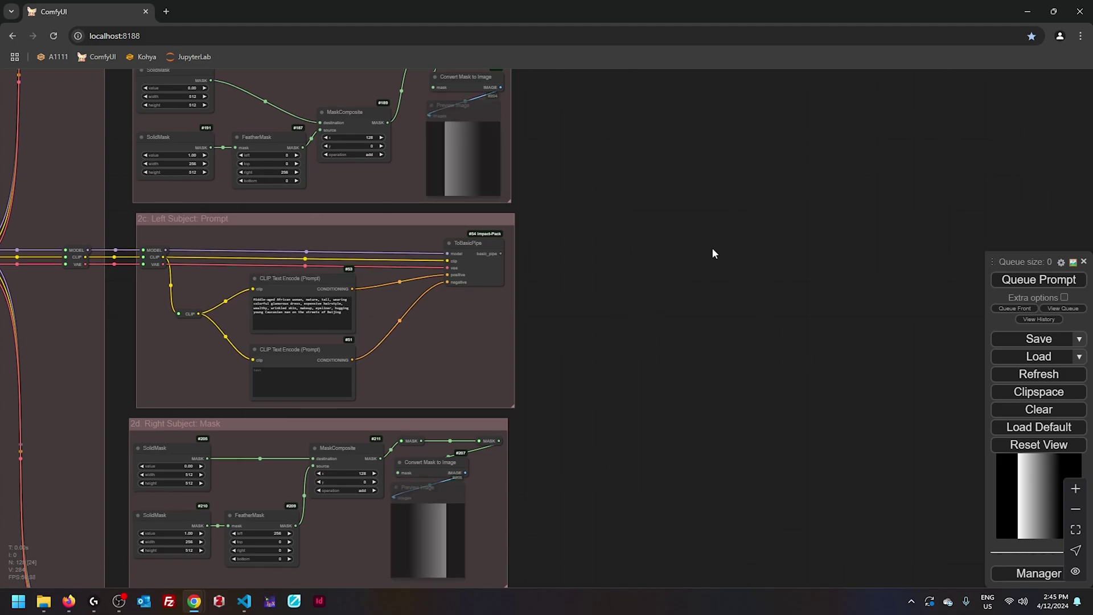
{"action": "scroll", "coordinate": [603, 285], "scroll_direction": "down", "scroll_amount": 5}
{"action": "scroll", "coordinate": [622, 266], "scroll_direction": "down", "scroll_amount": 3}
{"action": "left_click_drag", "start_coordinate": [623, 267], "coordinate": [557, 273]}
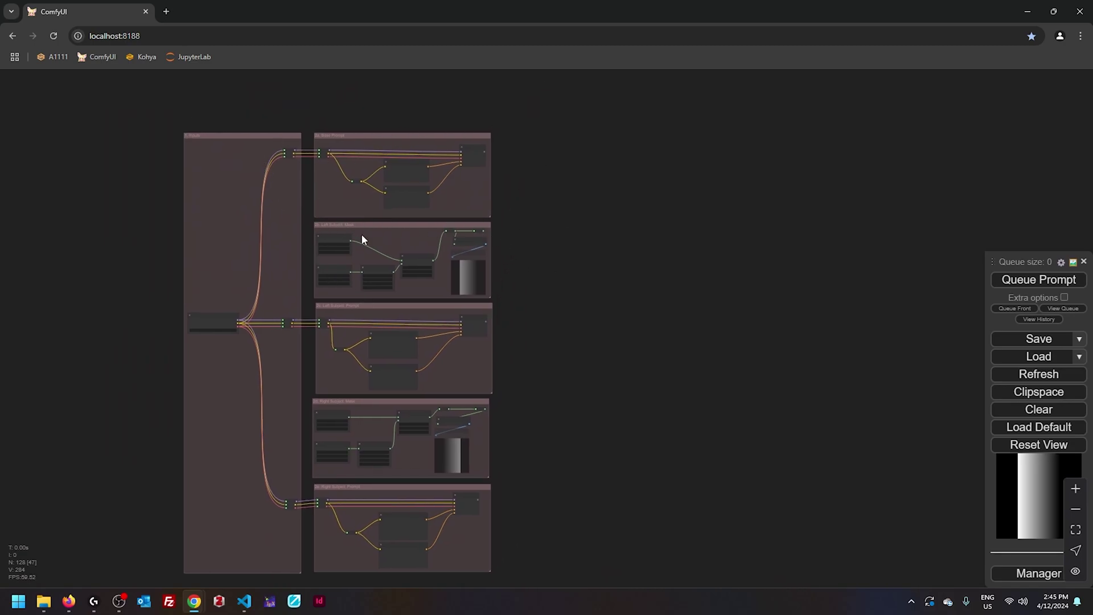
{"action": "left_click_drag", "start_coordinate": [556, 427], "coordinate": [551, 246]}
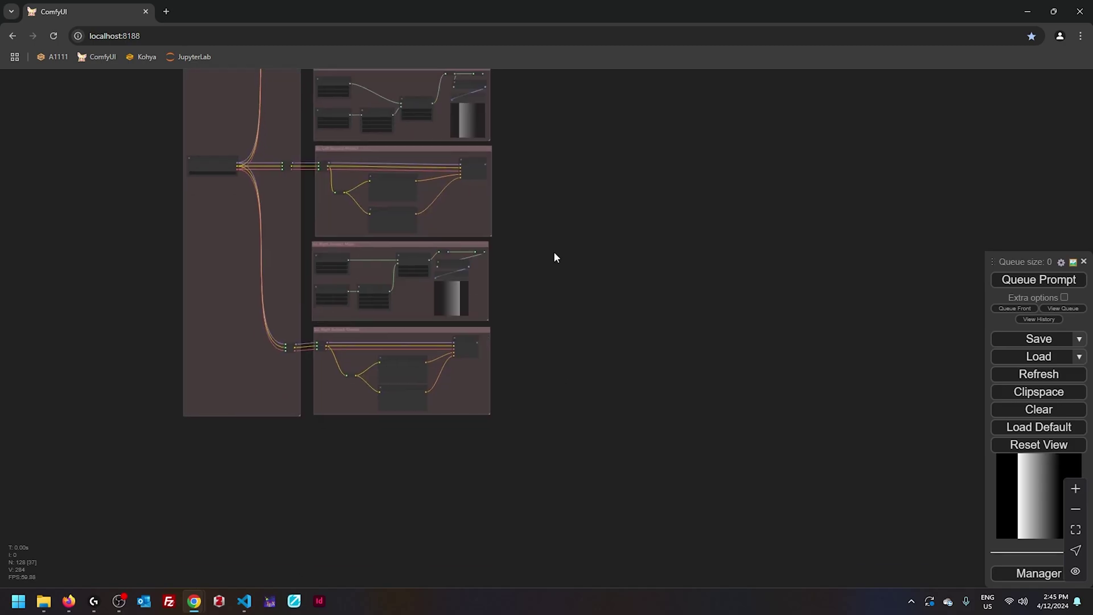
{"action": "scroll", "coordinate": [535, 262], "scroll_direction": "up", "scroll_amount": 5}
{"action": "left_click_drag", "start_coordinate": [455, 215], "coordinate": [582, 251]}
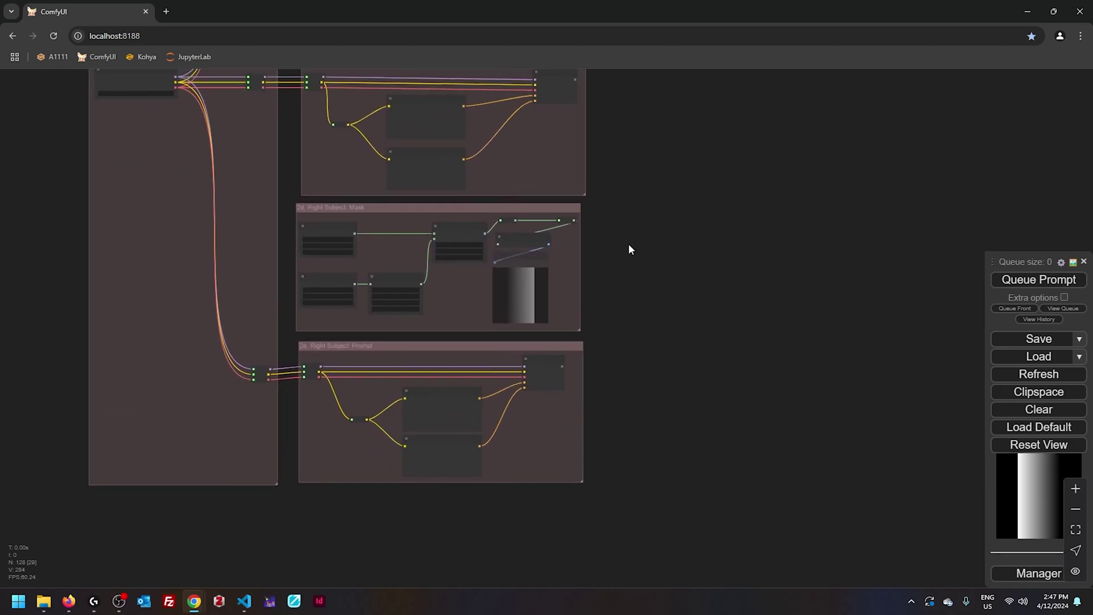
{"action": "scroll", "coordinate": [620, 188], "scroll_direction": "up", "scroll_amount": 3}
{"action": "left_click_drag", "start_coordinate": [609, 136], "coordinate": [825, 273]}
{"action": "scroll", "coordinate": [823, 262], "scroll_direction": "up", "scroll_amount": 3}
{"action": "scroll", "coordinate": [928, 236], "scroll_direction": "up", "scroll_amount": 1}
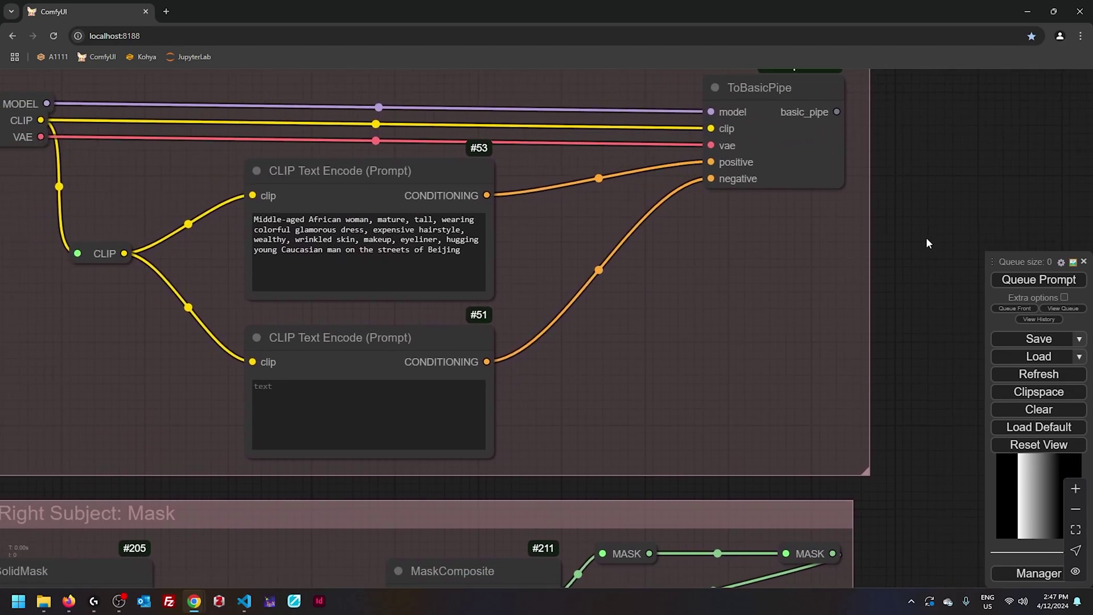
{"action": "mouse_move", "coordinate": [913, 225]}
{"action": "left_mouse_down"}
{"action": "mouse_move", "coordinate": [961, 305]}
{"action": "mouse_move", "coordinate": [937, 293]}
{"action": "left_mouse_up"}
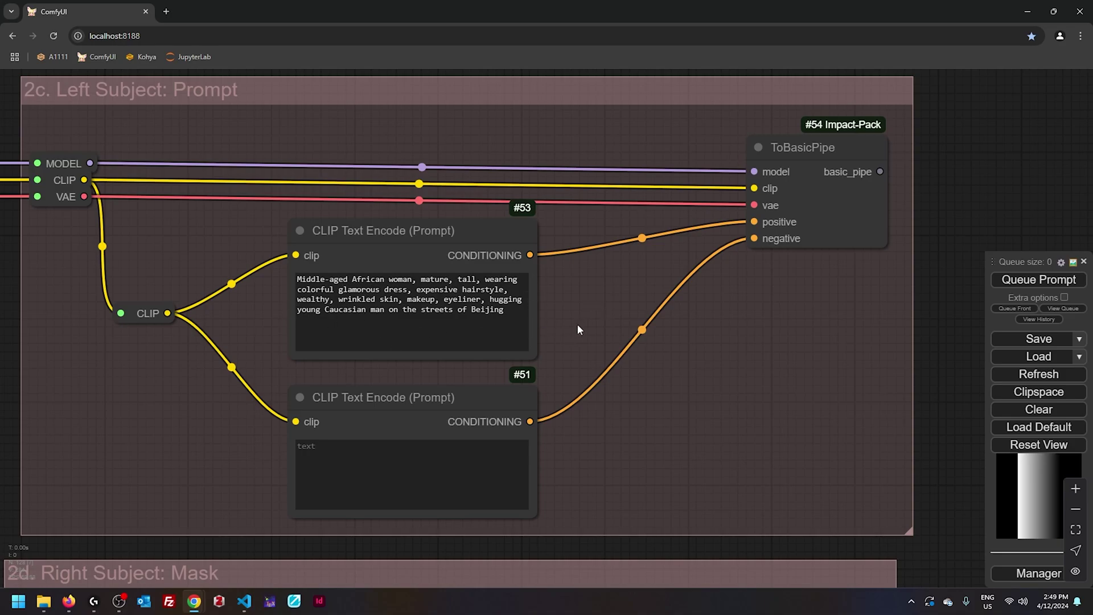
{"action": "scroll", "coordinate": [577, 329], "scroll_direction": "down", "scroll_amount": 2}
{"action": "scroll", "coordinate": [802, 357], "scroll_direction": "down", "scroll_amount": 2}
{"action": "scroll", "coordinate": [807, 327], "scroll_direction": "up", "scroll_amount": 3}
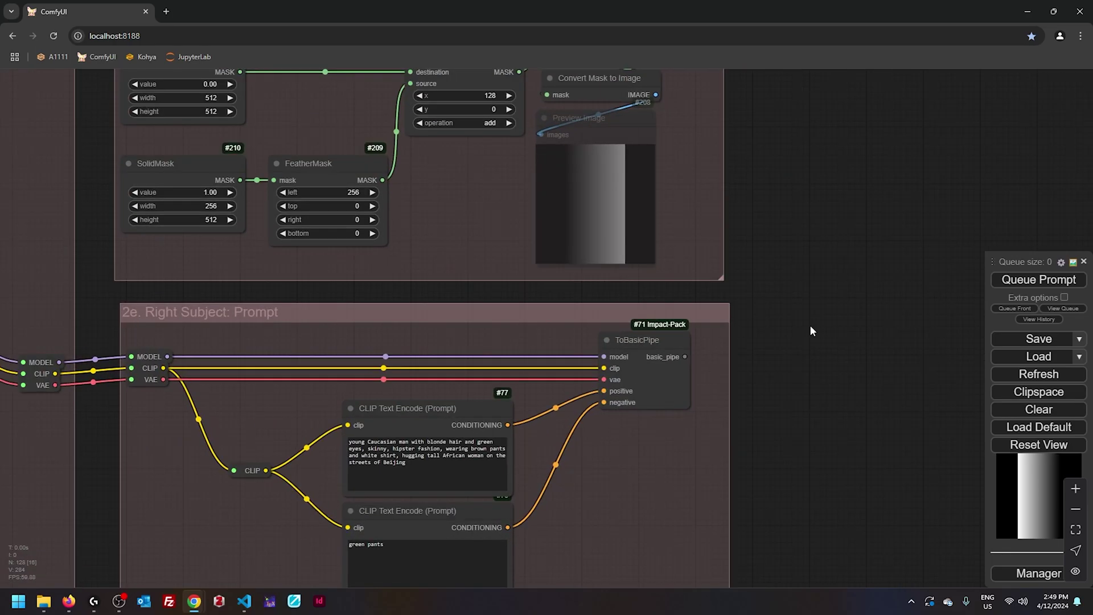
{"action": "scroll", "coordinate": [807, 332], "scroll_direction": "up", "scroll_amount": 2}
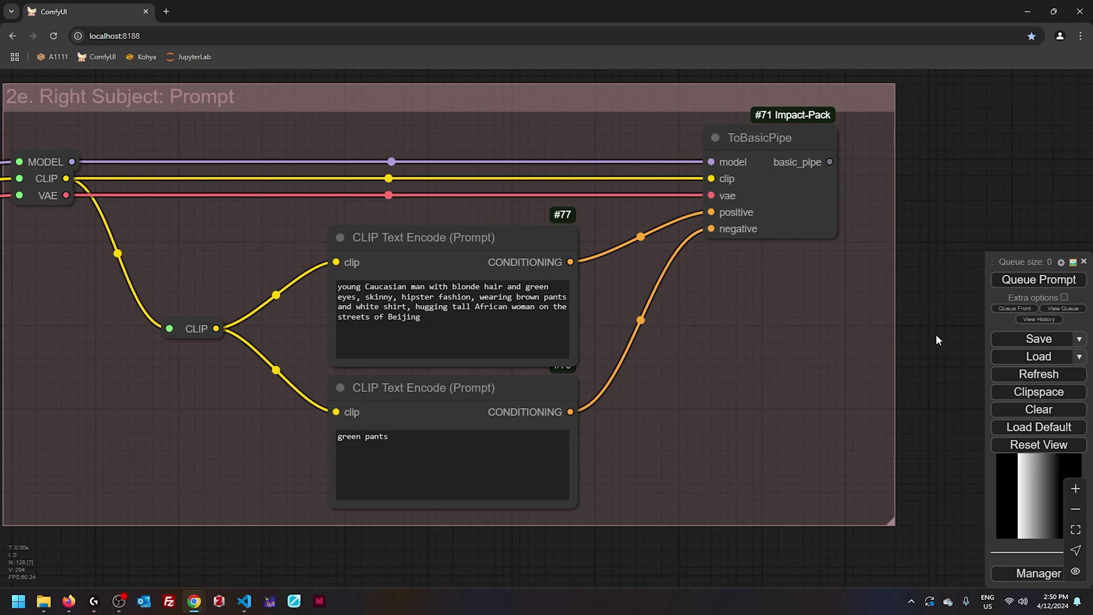
{"action": "scroll", "coordinate": [939, 330], "scroll_direction": "down", "scroll_amount": 5}
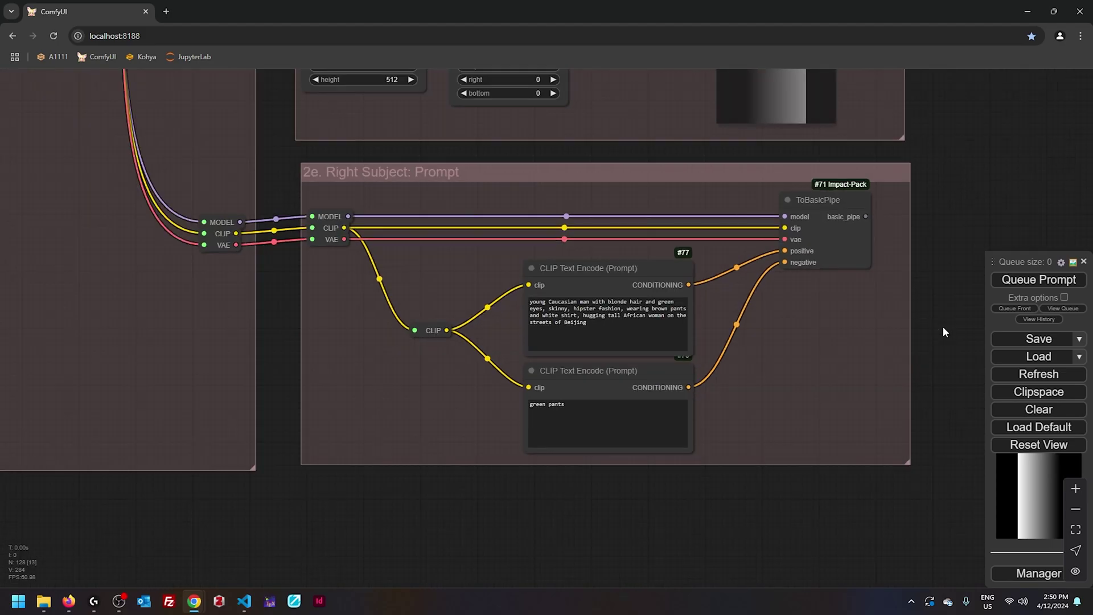
{"action": "scroll", "coordinate": [811, 321], "scroll_direction": "up", "scroll_amount": 3}
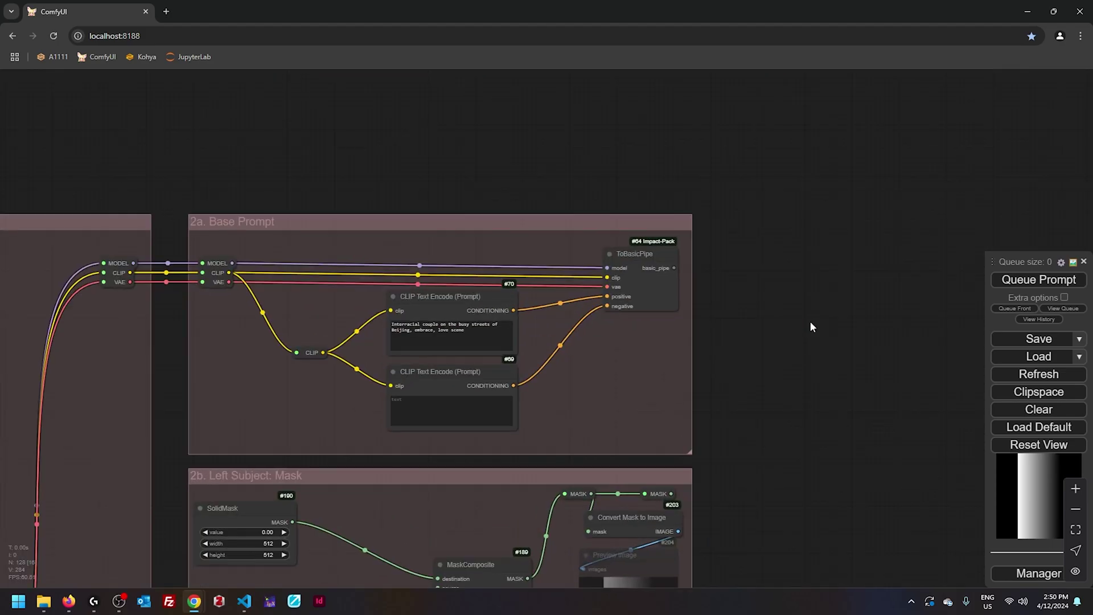
{"action": "scroll", "coordinate": [683, 333], "scroll_direction": "up", "scroll_amount": 3}
{"action": "scroll", "coordinate": [940, 317], "scroll_direction": "up", "scroll_amount": 3}
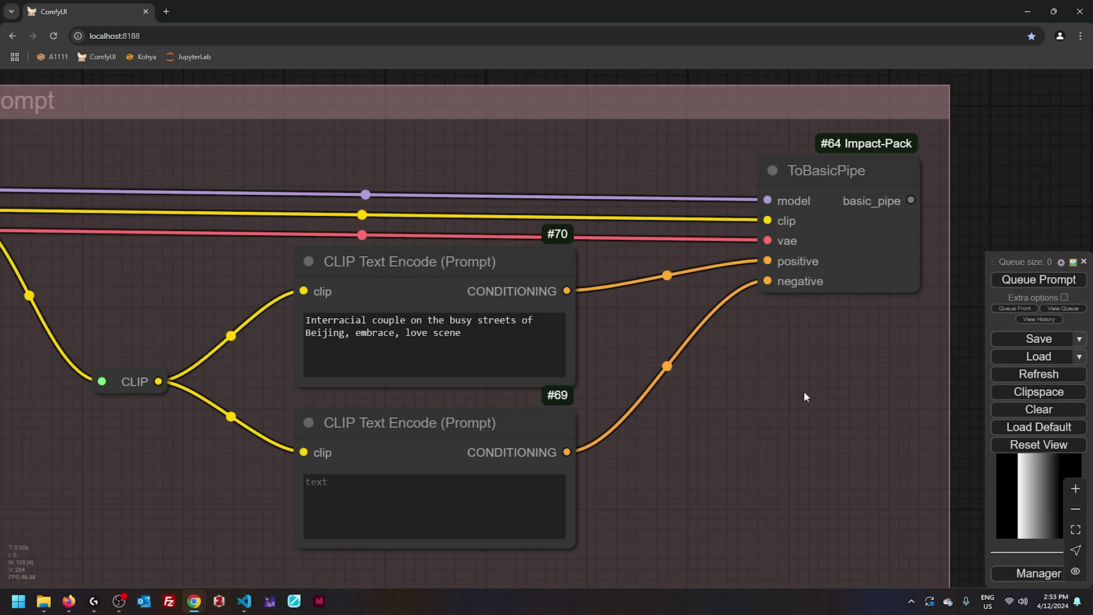
{"action": "left_click_drag", "start_coordinate": [357, 333], "coordinate": [480, 332]}
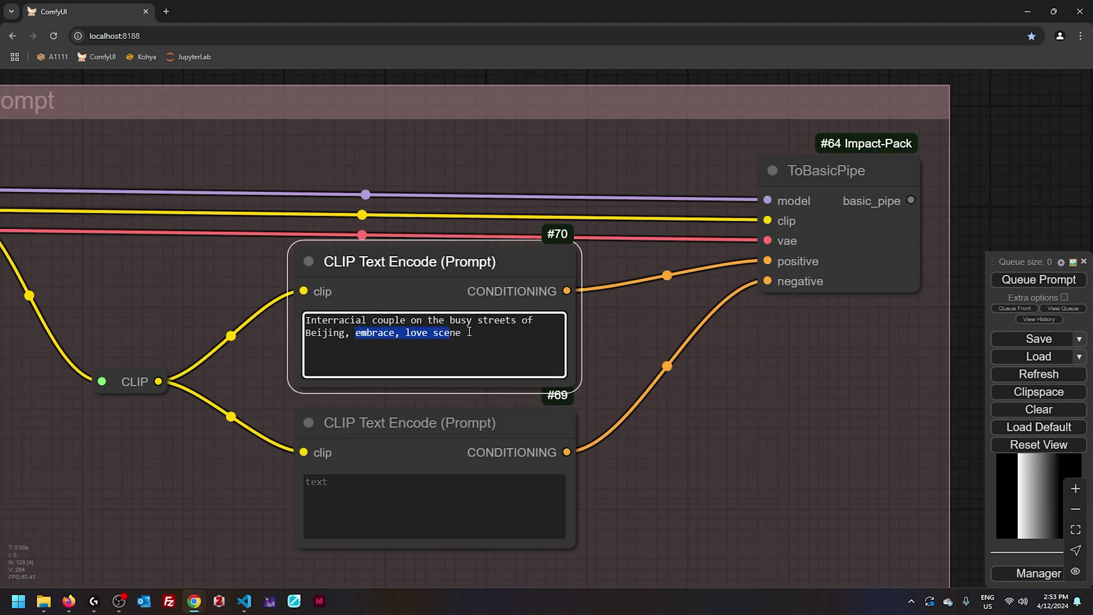
{"action": "left_click", "coordinate": [485, 341]}
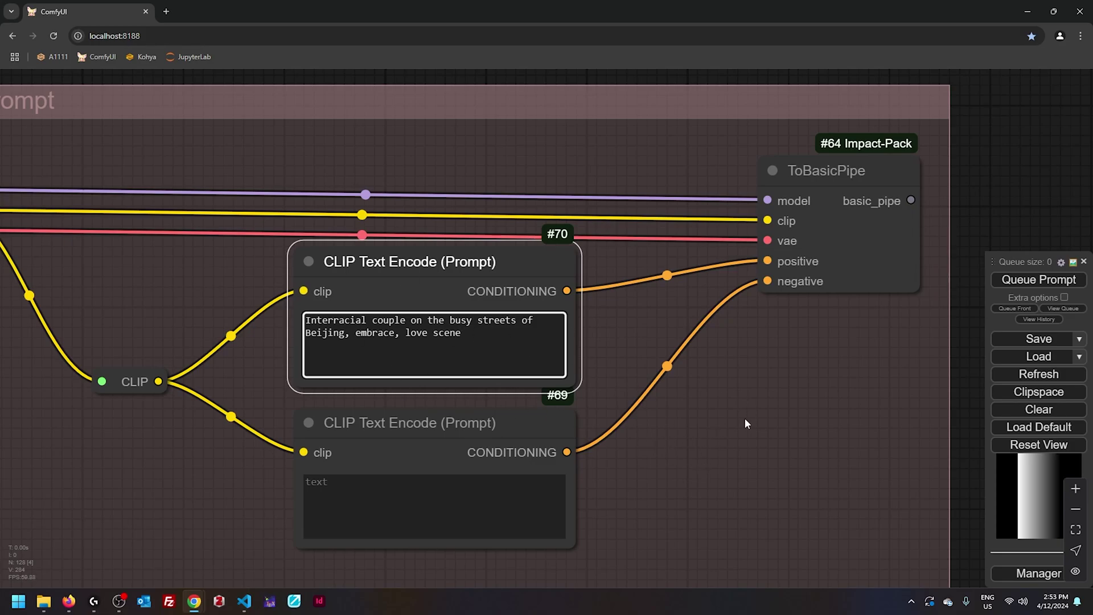
{"action": "double_click", "coordinate": [343, 321]}
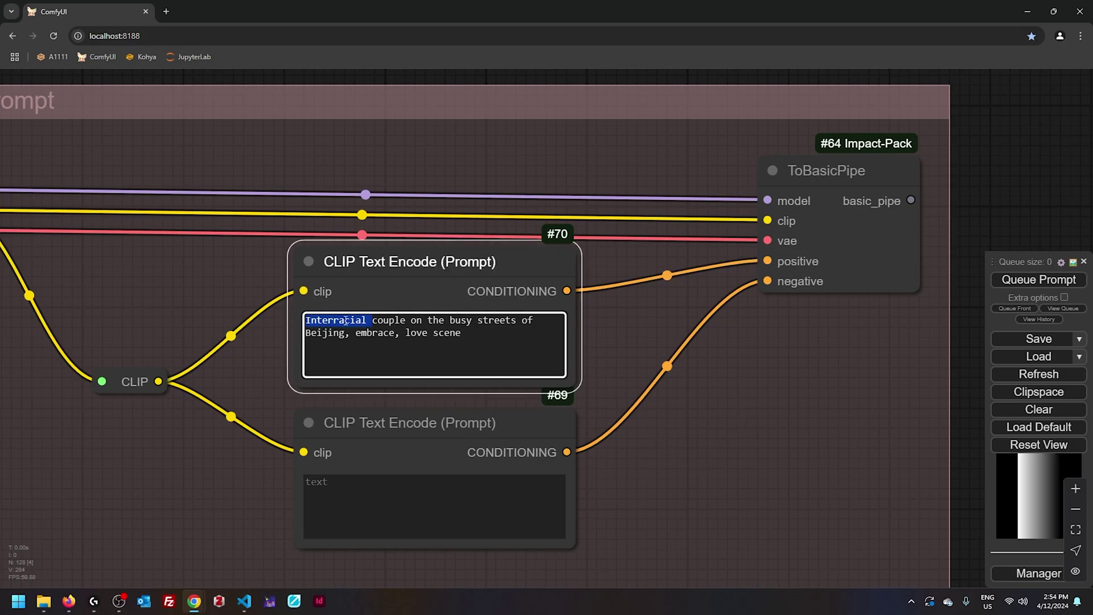
{"action": "left_click", "coordinate": [703, 410]}
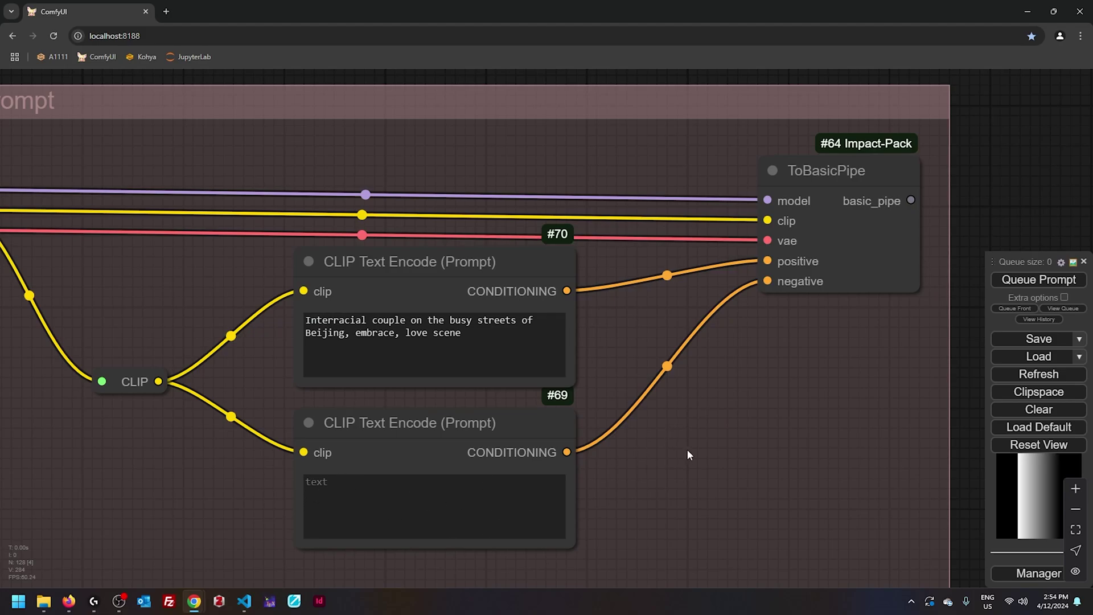
{"action": "left_click_drag", "start_coordinate": [411, 320], "coordinate": [342, 332]}
{"action": "left_click", "coordinate": [708, 389]}
Scroll to view the Beijing couple at base, detailed and upscaled sizes
{"action": "scroll", "coordinate": [676, 401], "scroll_direction": "down", "scroll_amount": 10}
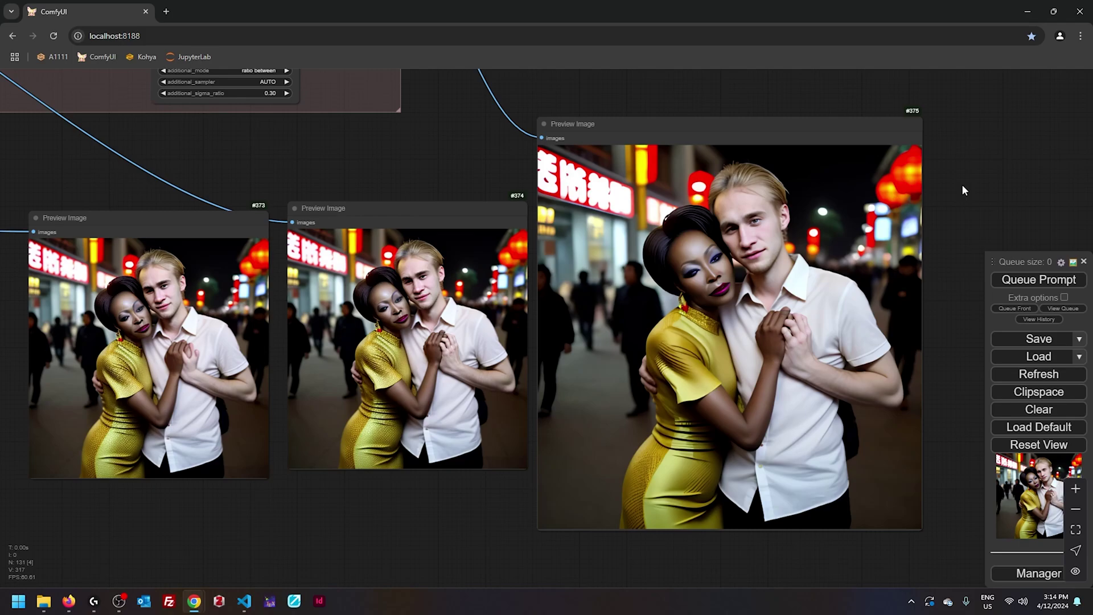
{"action": "left_click_drag", "start_coordinate": [116, 156], "coordinate": [604, 406]}
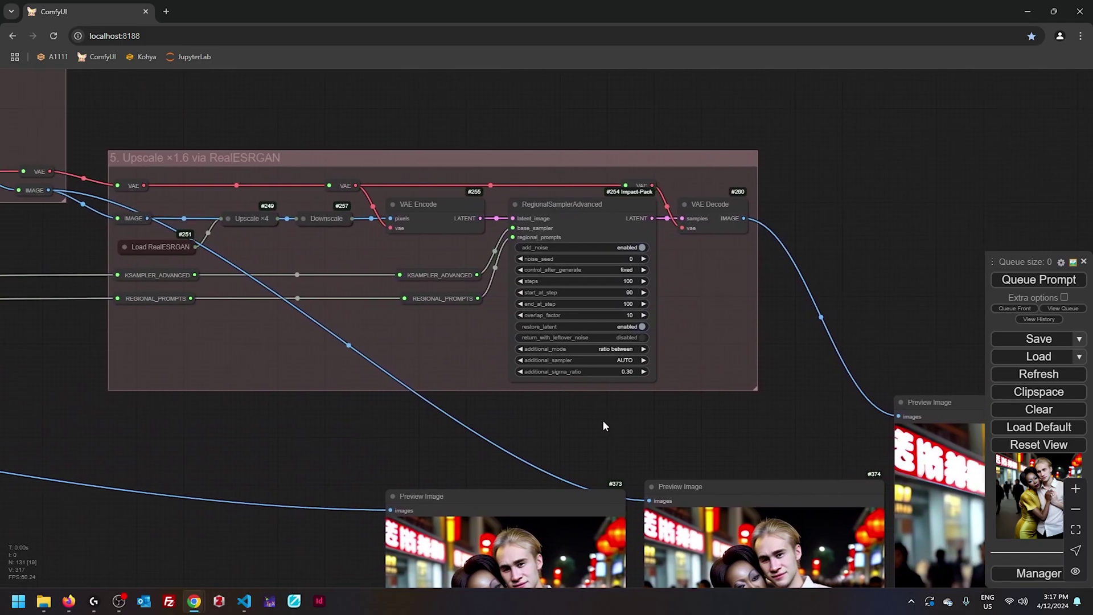
{"action": "scroll", "coordinate": [663, 284], "scroll_direction": "up", "scroll_amount": 4}
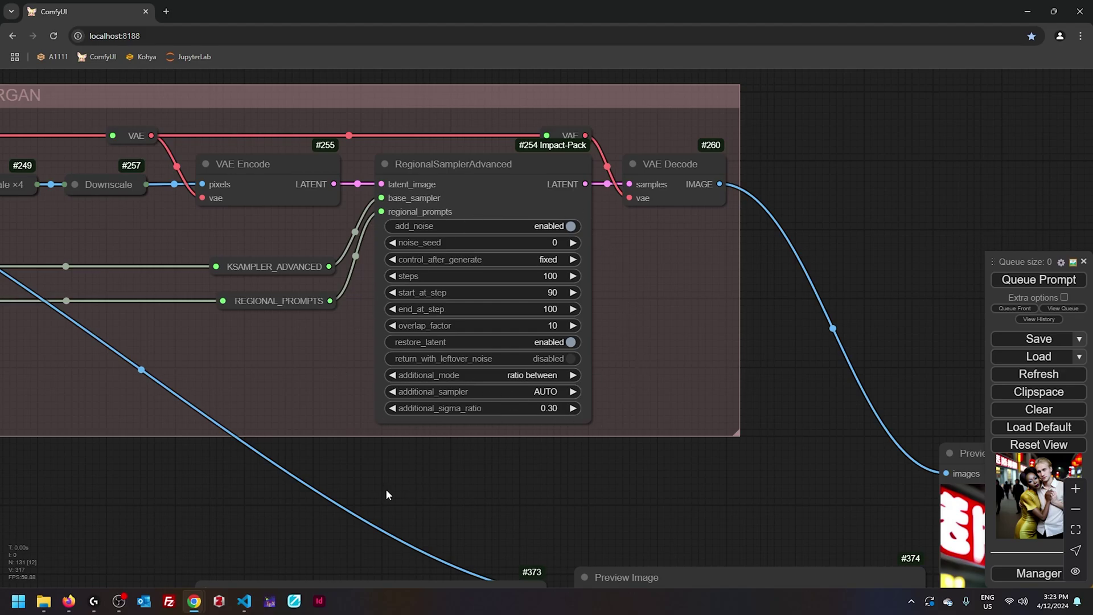
{"action": "scroll", "coordinate": [380, 496], "scroll_direction": "down", "scroll_amount": 3}
{"action": "left_click_drag", "start_coordinate": [685, 204], "coordinate": [522, 340]}
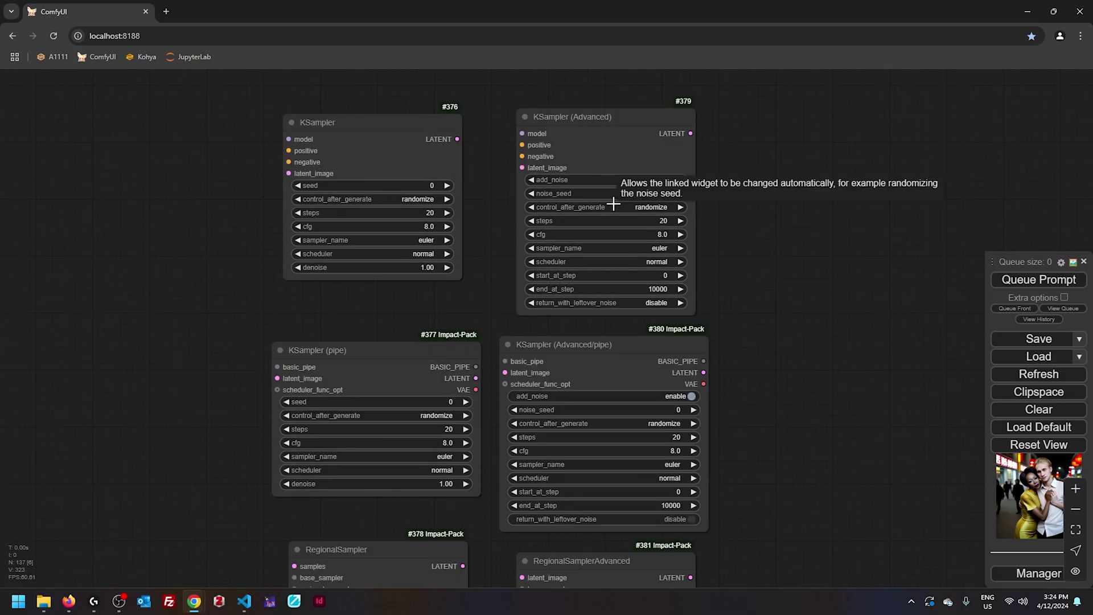
Pan to the RegionalSampler and RegionalSamplerAdvanced nodes, align them, and zoom in
{"action": "left_click_drag", "start_coordinate": [760, 364], "coordinate": [729, 171]}
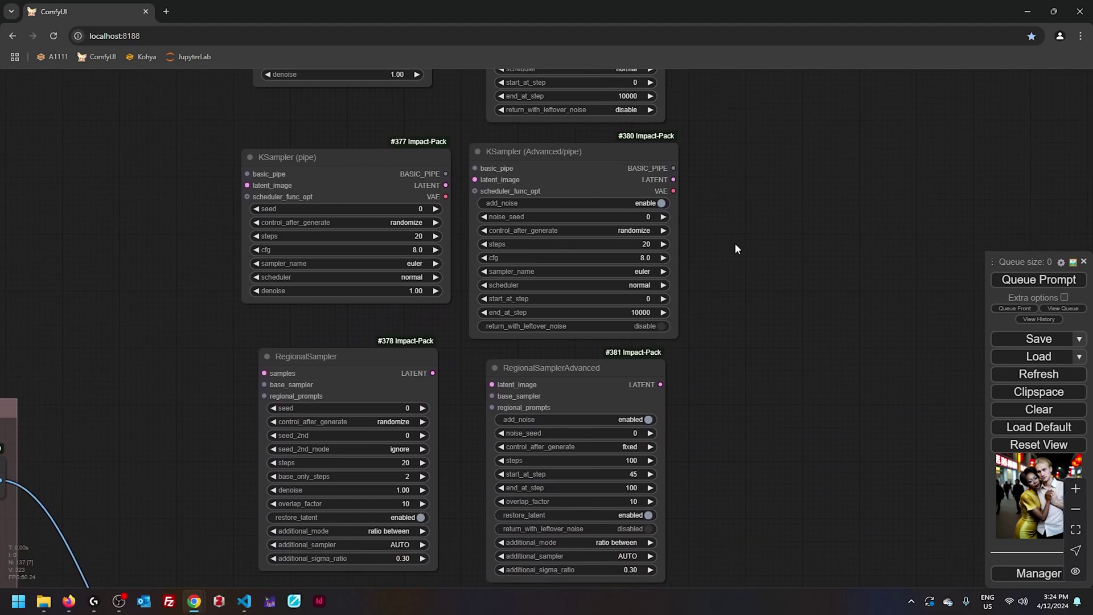
{"action": "left_click_drag", "start_coordinate": [761, 409], "coordinate": [756, 281]}
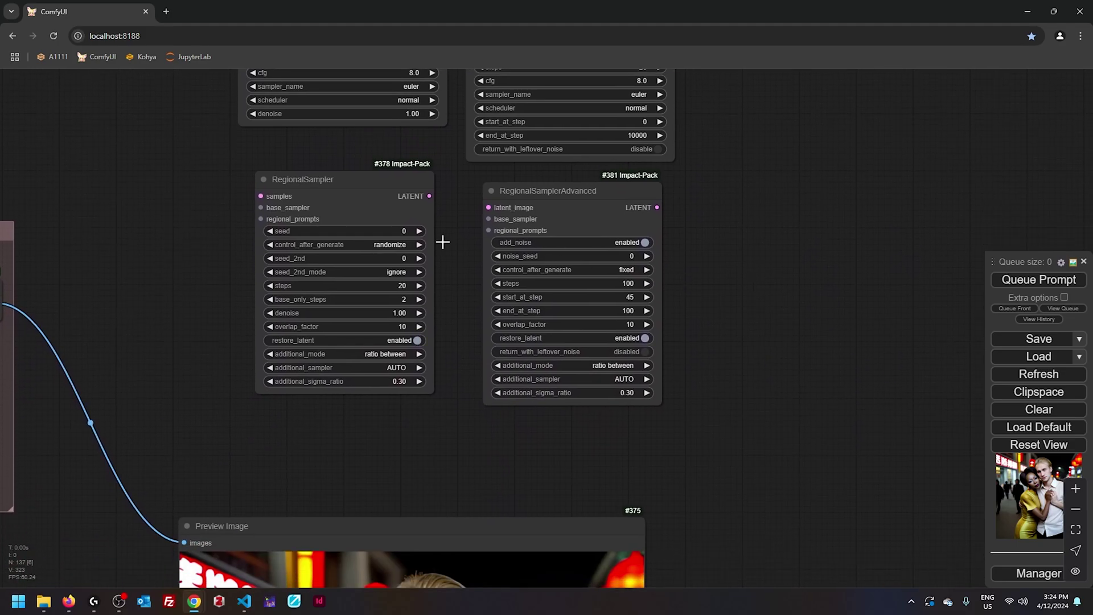
{"action": "left_click_drag", "start_coordinate": [383, 178], "coordinate": [375, 196]}
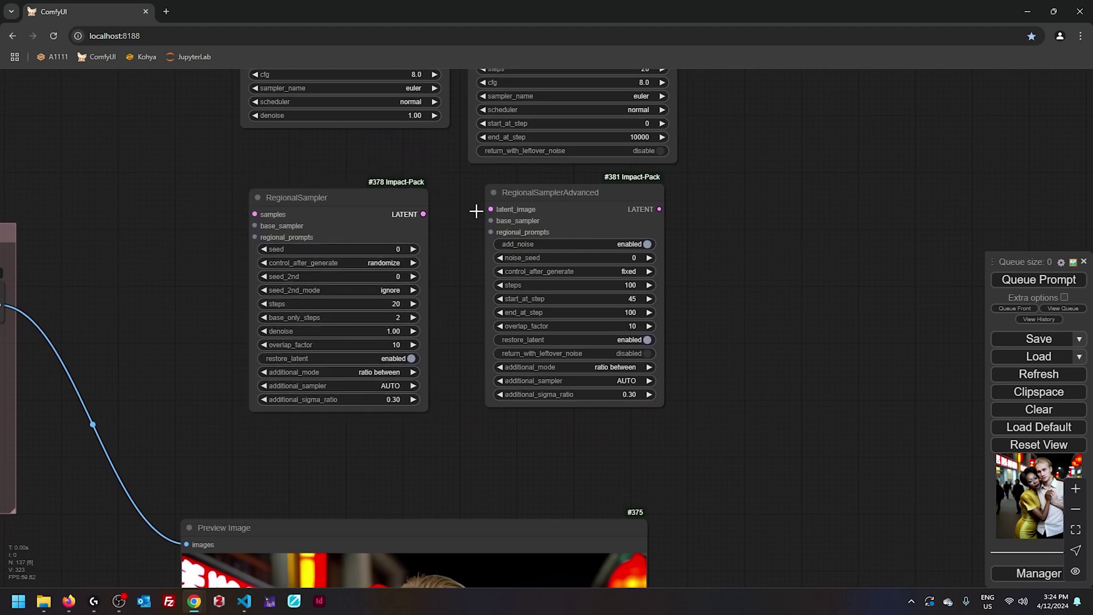
{"action": "scroll", "coordinate": [463, 277], "scroll_direction": "up", "scroll_amount": 4}
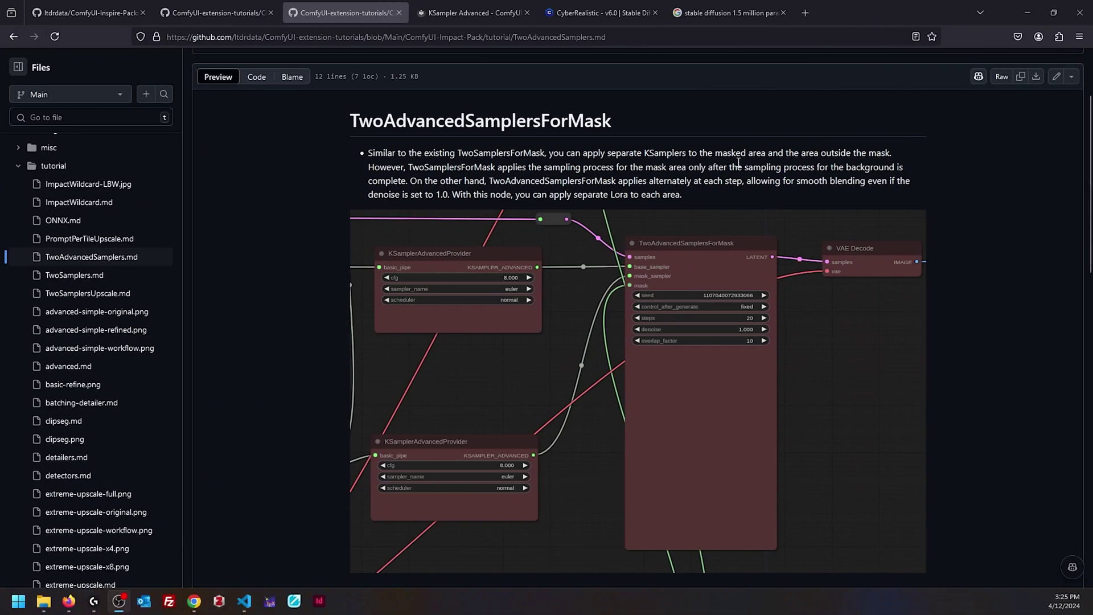
Highlight the tutorial sentences on sequential mask sampling and alternating at each step
{"action": "left_click", "coordinate": [738, 162]}
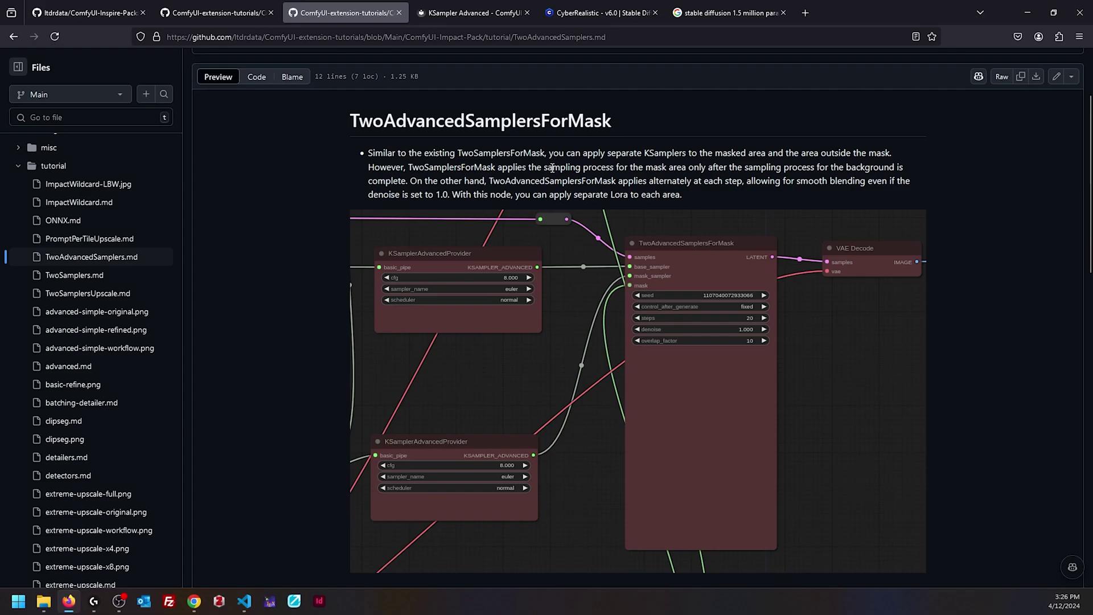
{"action": "left_click_drag", "start_coordinate": [545, 168], "coordinate": [895, 168]}
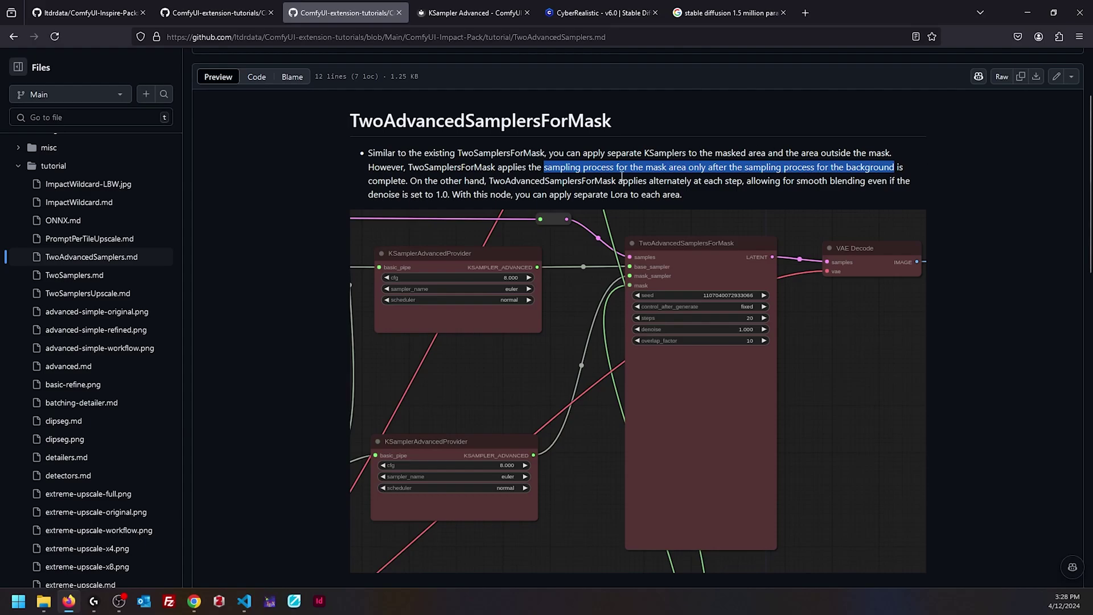
{"action": "left_click_drag", "start_coordinate": [619, 181], "coordinate": [866, 181]}
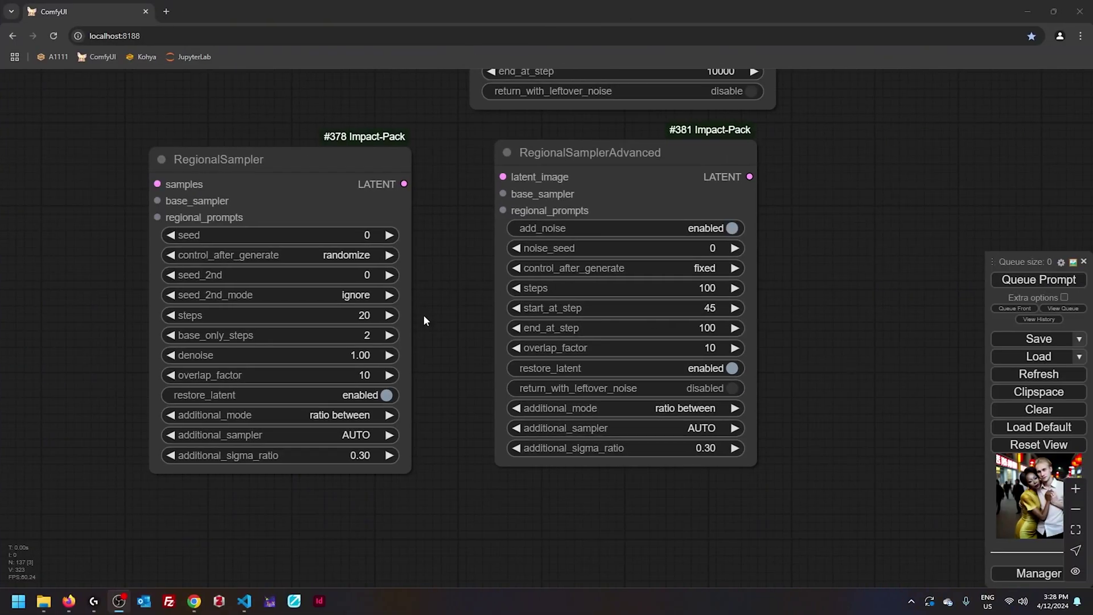
Back in ComfyUI, increase the RegionalSampler's base_only_steps to 10
{"action": "left_click", "coordinate": [424, 320]}
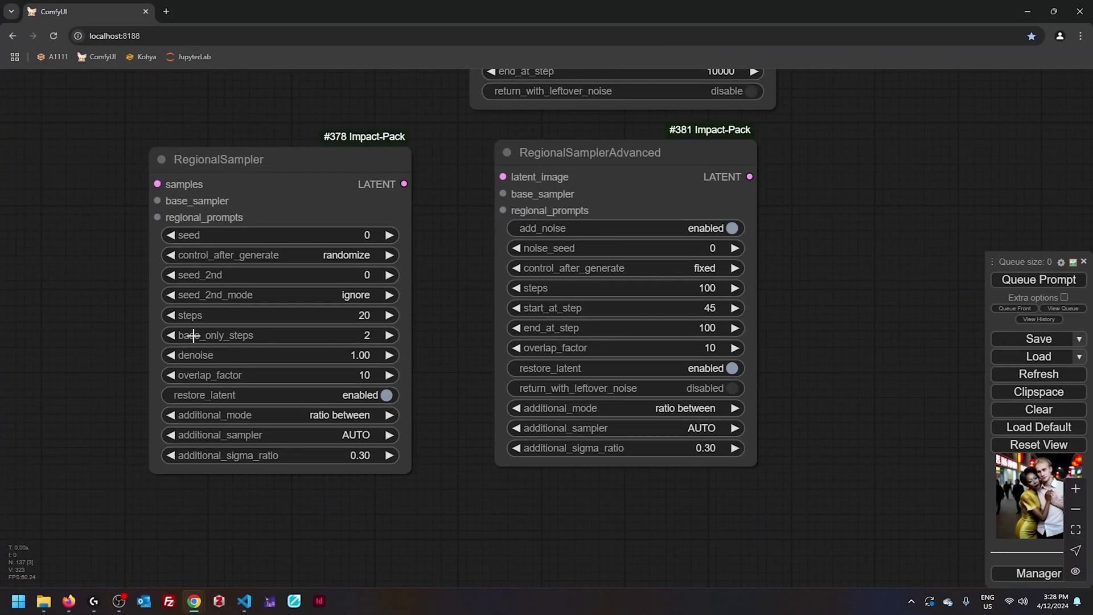
{"action": "left_click", "coordinate": [388, 335]}
{"action": "left_click", "coordinate": [387, 335]}
{"action": "left_click", "coordinate": [387, 335]}
{"action": "scroll", "coordinate": [811, 239], "scroll_direction": "down", "scroll_amount": 2}
{"action": "scroll", "coordinate": [700, 304], "scroll_direction": "up", "scroll_amount": 5}
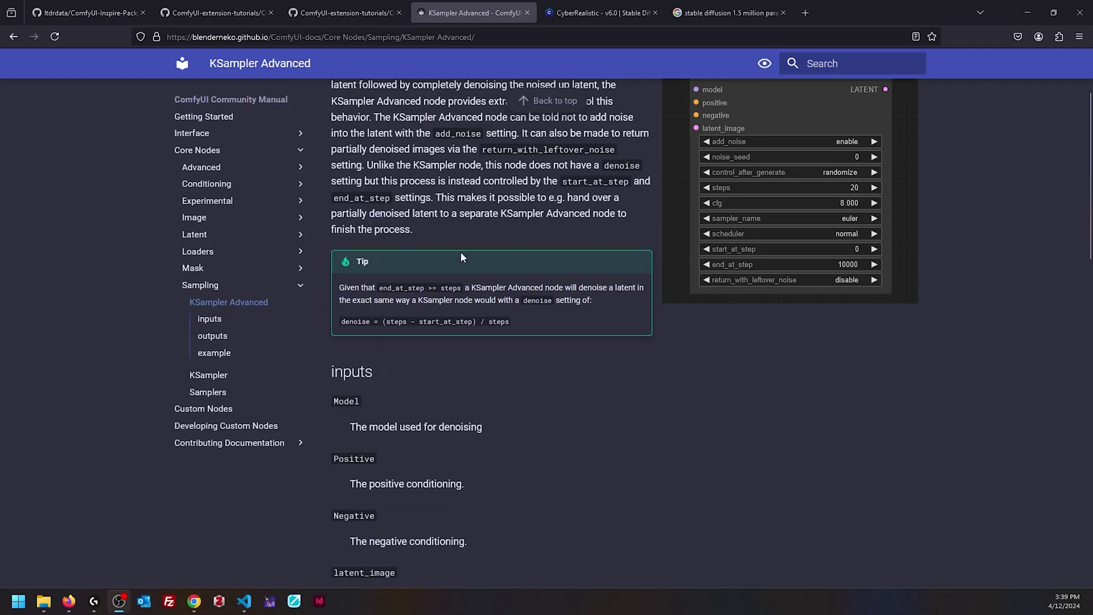
Switch to the KSampler Advanced documentation page with the denoise tip
{"action": "left_click", "coordinate": [632, 336]}
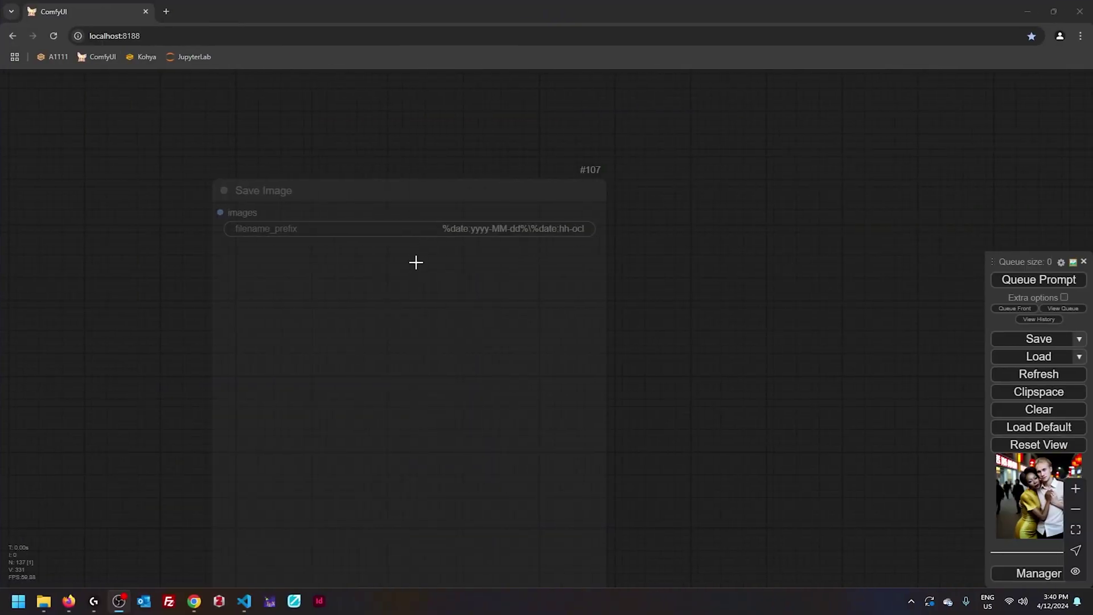
Select the Save Image node and move it next to the final VAE Decode
{"action": "left_click", "coordinate": [485, 298]}
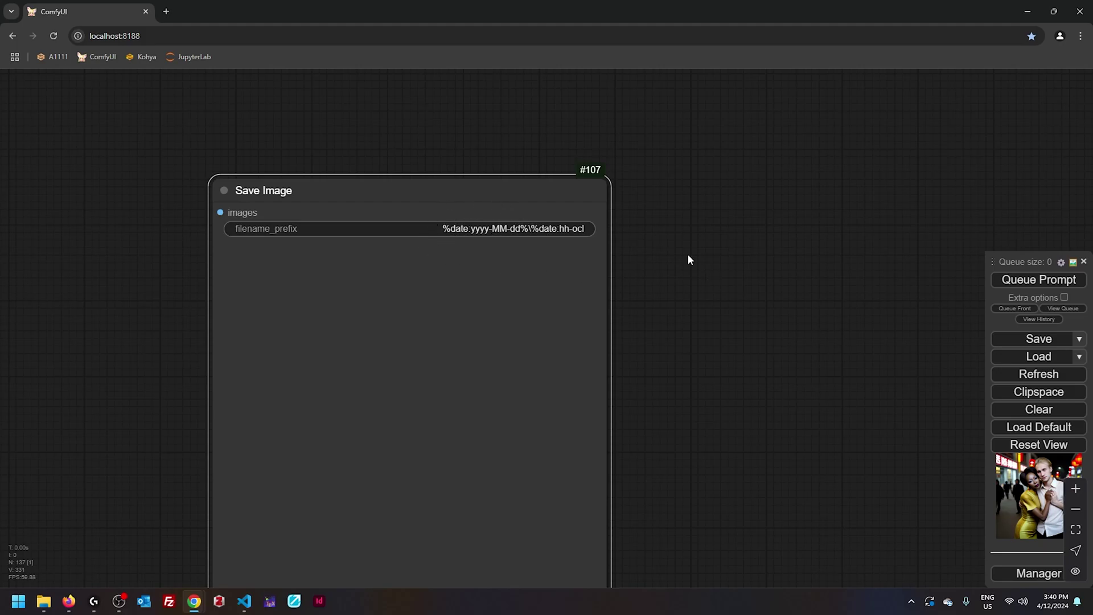
{"action": "scroll", "coordinate": [662, 312], "scroll_direction": "down", "scroll_amount": 6}
{"action": "left_click_drag", "start_coordinate": [292, 325], "coordinate": [510, 356]}
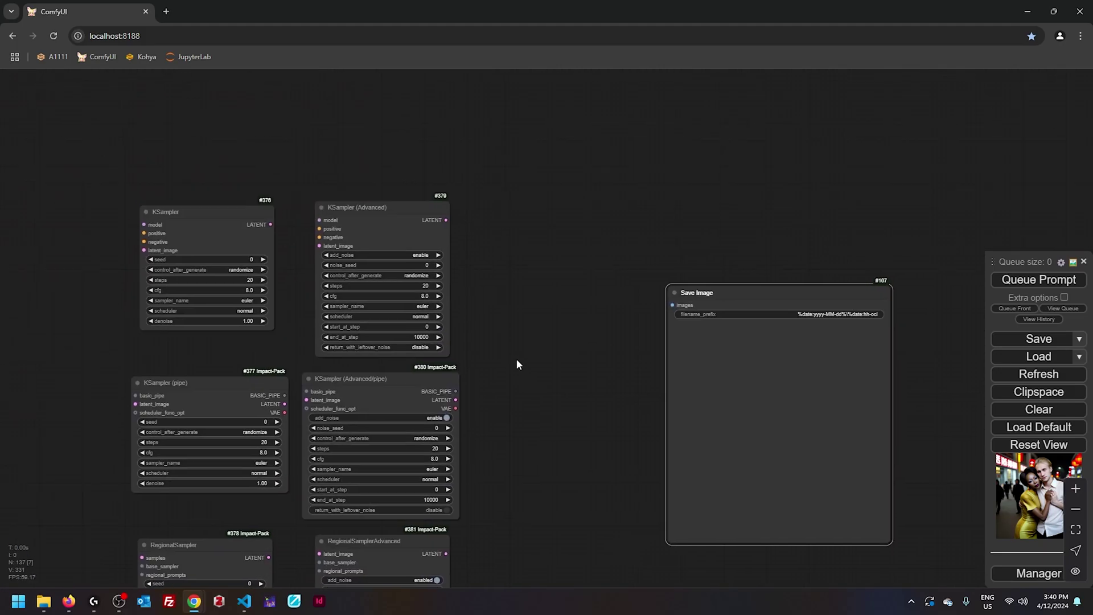
{"action": "scroll", "coordinate": [510, 356], "scroll_direction": "down", "scroll_amount": 5}
{"action": "left_click_drag", "start_coordinate": [715, 202], "coordinate": [364, 287]}
{"action": "scroll", "coordinate": [364, 286], "scroll_direction": "up", "scroll_amount": 3}
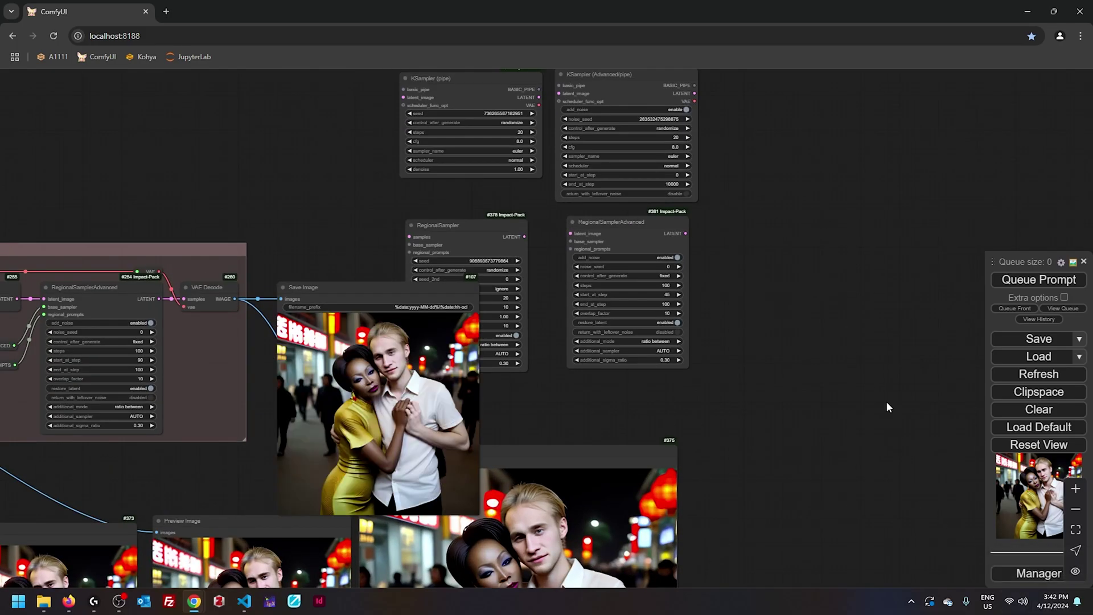
Open the output folder's 2024-12-04/15-oclock subfolder showing out_00001_.png
{"action": "left_click", "coordinate": [44, 601]}
{"action": "key", "text": "super+Up"}
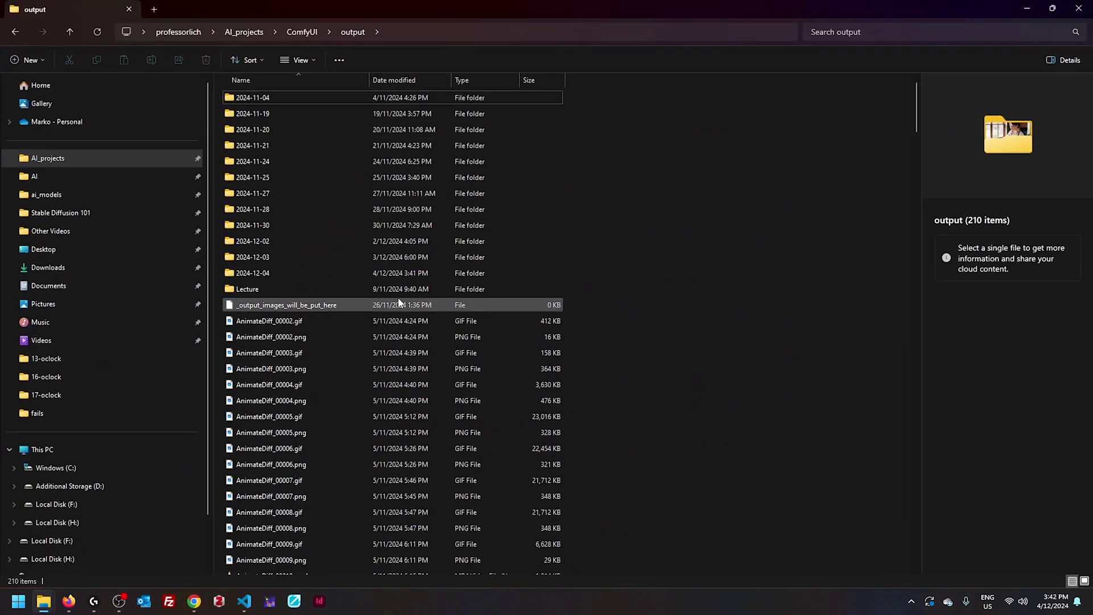
{"action": "left_click", "coordinate": [234, 273]}
{"action": "double_click", "coordinate": [230, 278]}
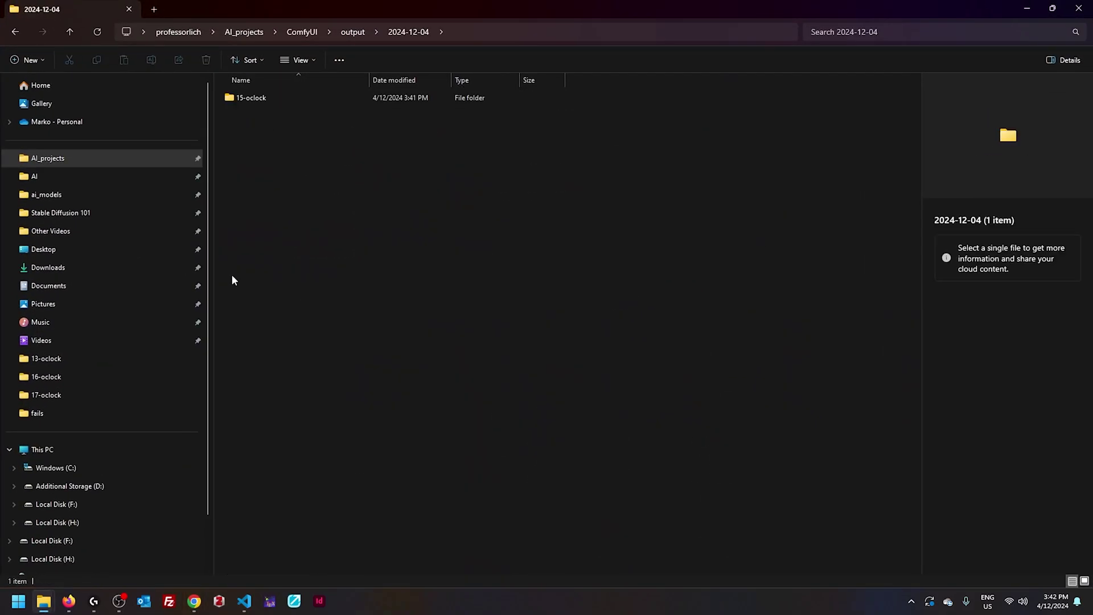
{"action": "left_click", "coordinate": [229, 99]}
{"action": "double_click", "coordinate": [230, 100]}
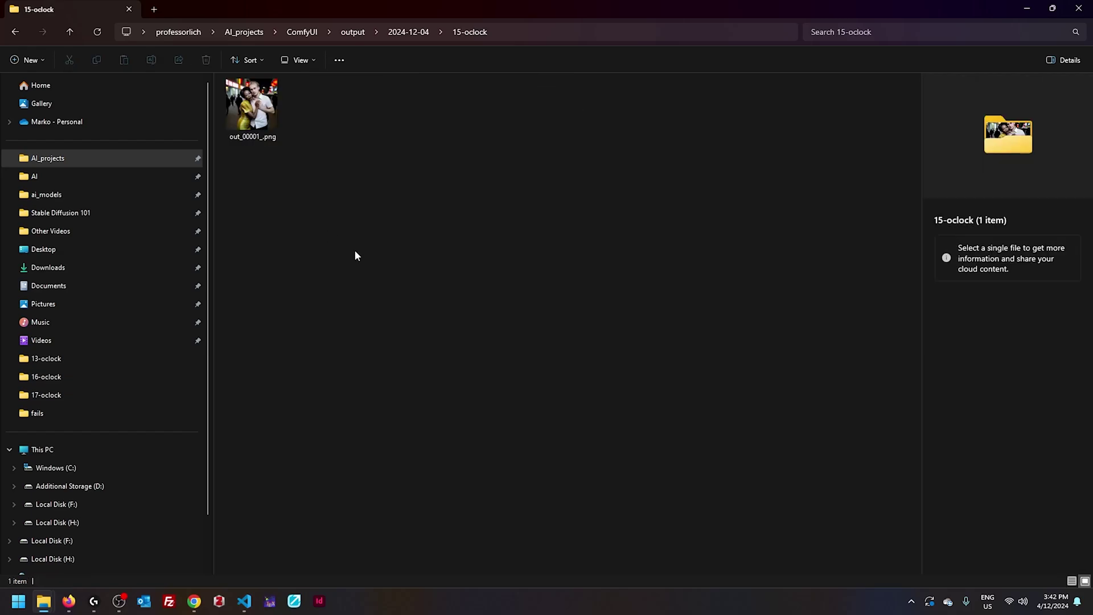
{"action": "left_click_drag", "start_coordinate": [391, 6], "coordinate": [1090, 57]}
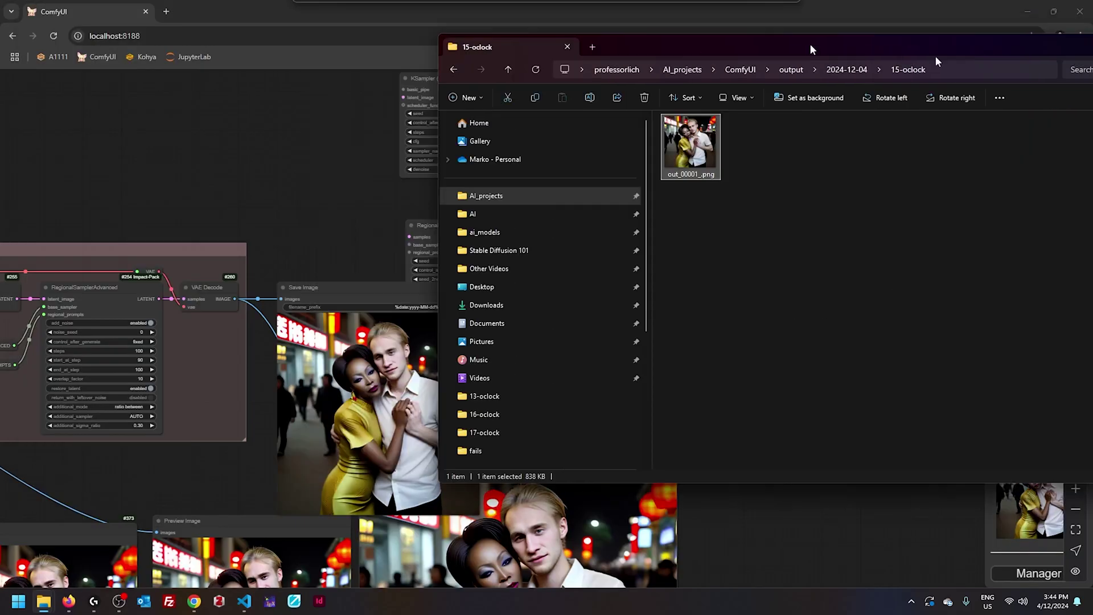
Zoom in and raise the regional sampler's start_at_step to 95
{"action": "scroll", "coordinate": [595, 377], "scroll_direction": "up", "scroll_amount": 1}
{"action": "scroll", "coordinate": [710, 370], "scroll_direction": "up", "scroll_amount": 3}
{"action": "scroll", "coordinate": [763, 342], "scroll_direction": "up", "scroll_amount": 2}
{"action": "scroll", "coordinate": [805, 324], "scroll_direction": "up", "scroll_amount": 1}
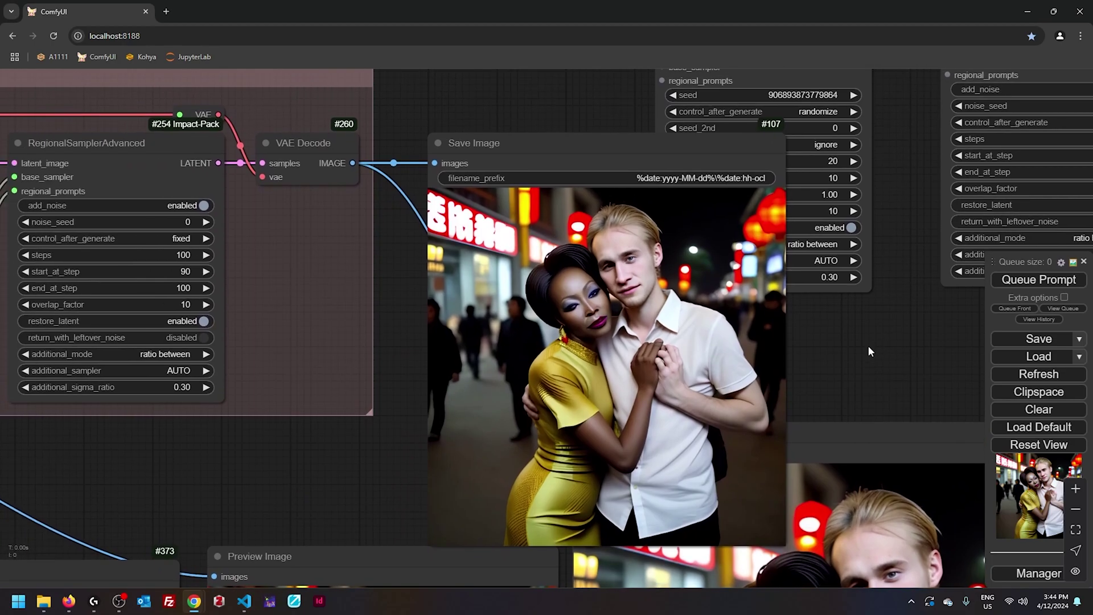
{"action": "left_click", "coordinate": [207, 271]}
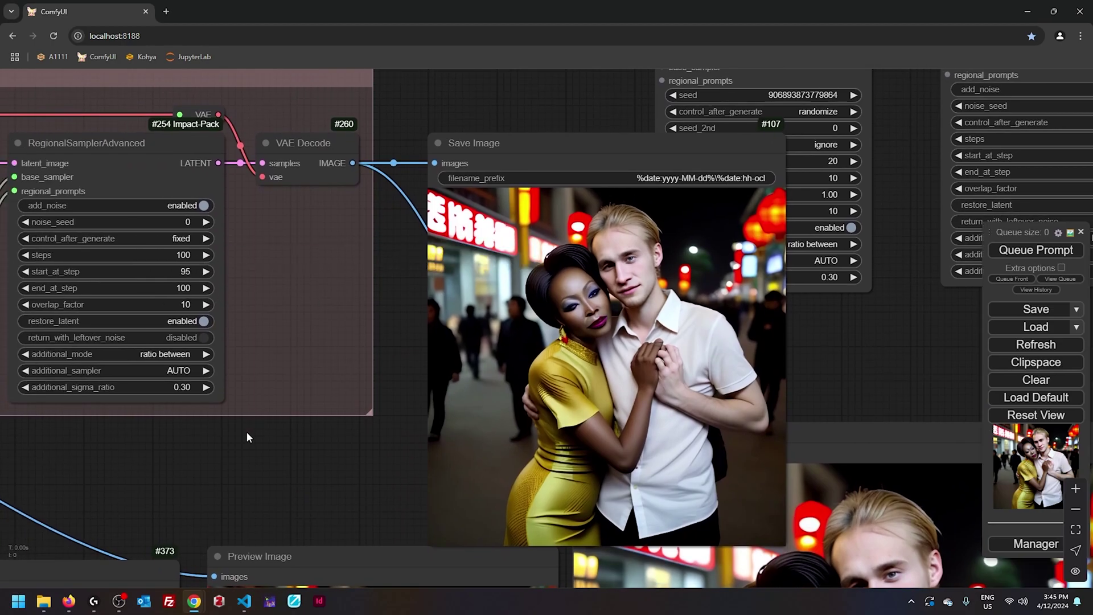
Rename the RegionalSamplerAdvanced node to LichRegional
{"action": "left_click", "coordinate": [88, 144]}
{"action": "double_click", "coordinate": [88, 144]}
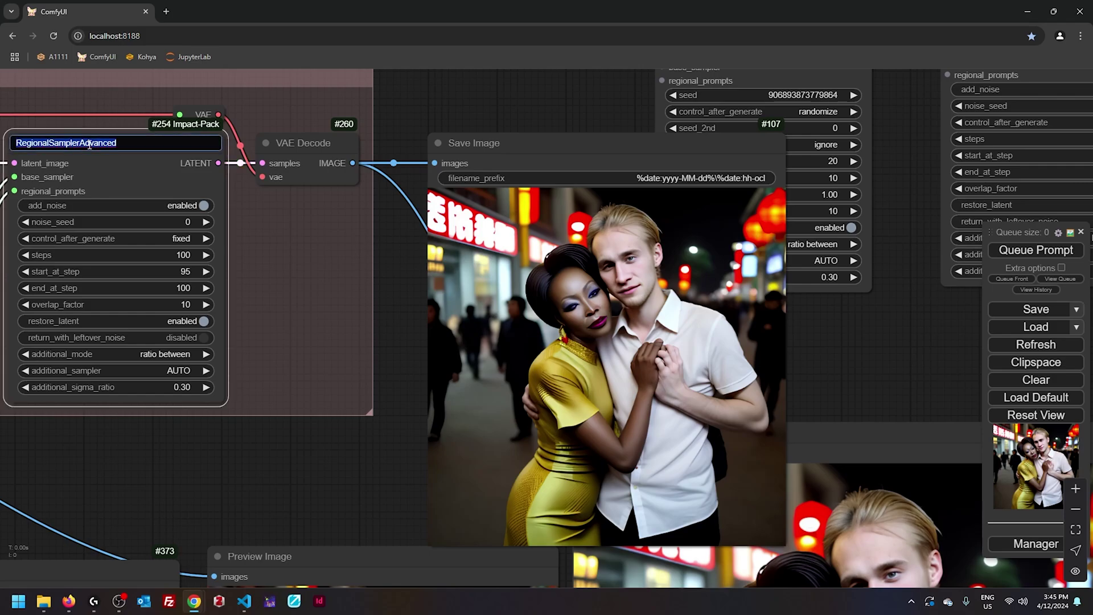
{"action": "key", "text": "Home"}
{"action": "type", "text": "Lich"}
{"action": "key", "text": "shift+End"}
{"action": "key", "text": "Delete"}
{"action": "key", "text": "Return"}
Add %LichRegional.start_at_step% to the Save Image filename prefix
{"action": "left_click", "coordinate": [735, 178]}
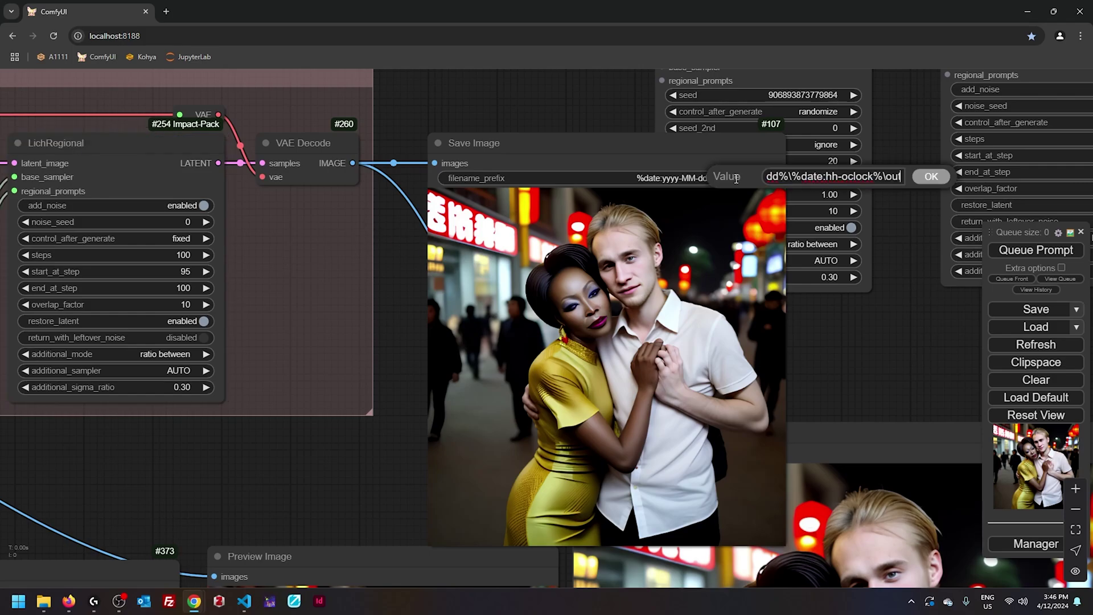
{"action": "key", "text": "BackSpace"}
{"action": "key", "text": "BackSpace"}
{"action": "key", "text": "BackSpace"}
{"action": "type", "text": "%%"}
{"action": "type", "text": "LichRegional"}
{"action": "type", "text": ".start_at_step"}
{"action": "key", "text": "Home"}
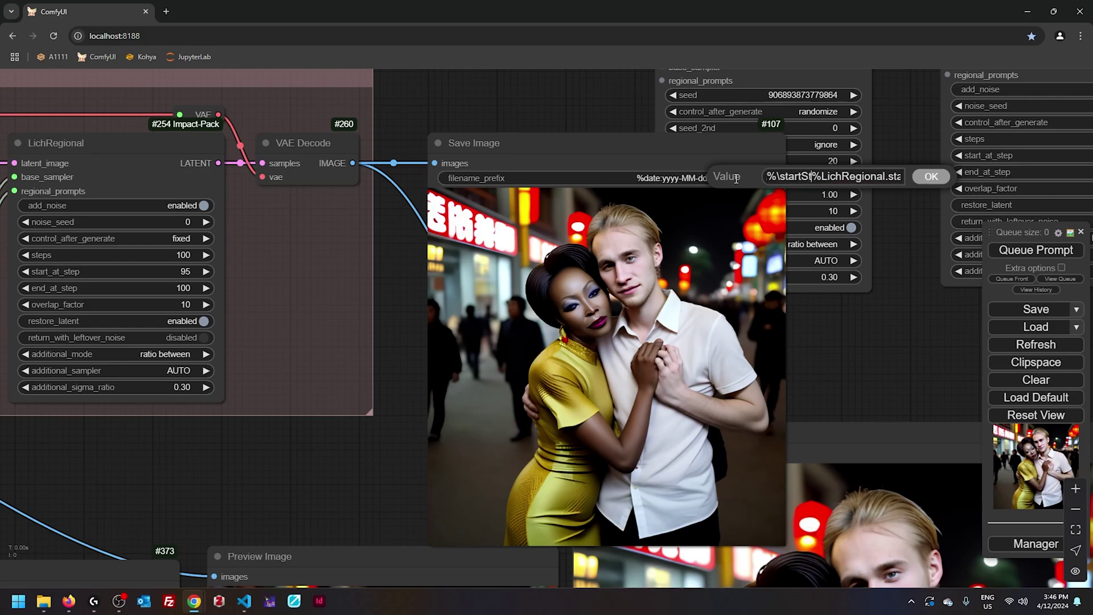
Confirm the step-labelled filename prefix and queue a render at start_at_step 95
{"action": "key", "text": "Return"}
{"action": "left_click", "coordinate": [1060, 278]}
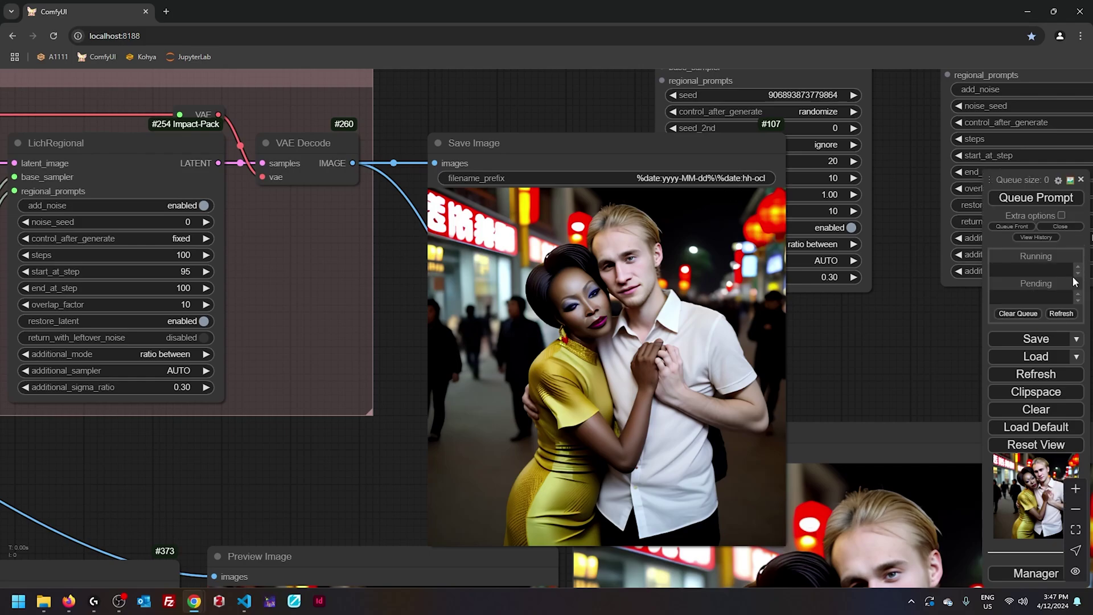
{"action": "key", "text": "ctrl+Return"}
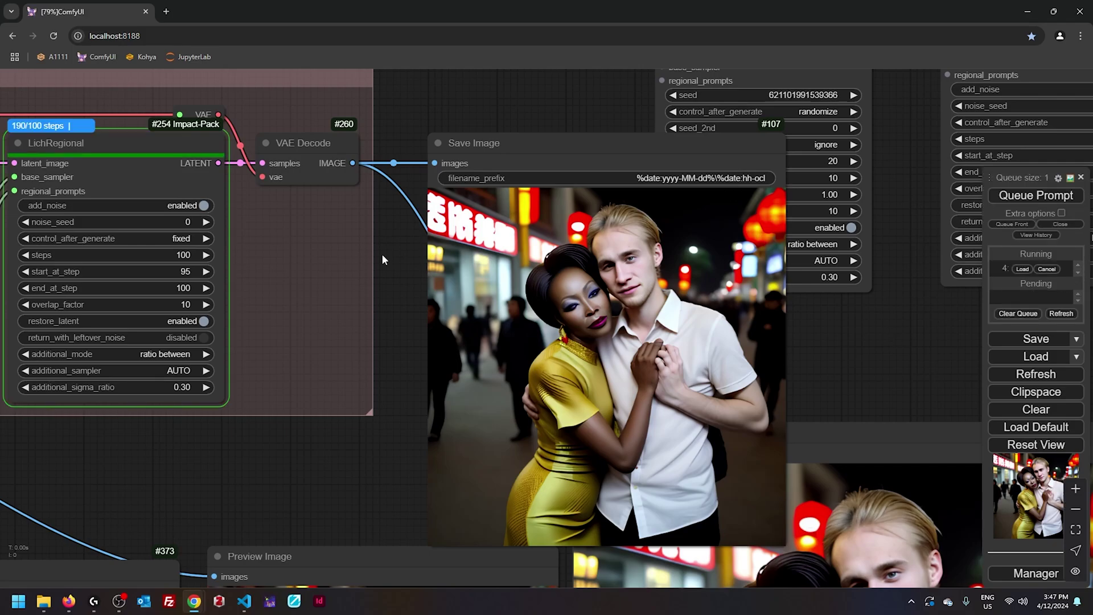
Queue further renders at start_at_step 90, 85 and 80, then review the saved outputs in File Explorer
{"action": "left_click", "coordinate": [25, 272]}
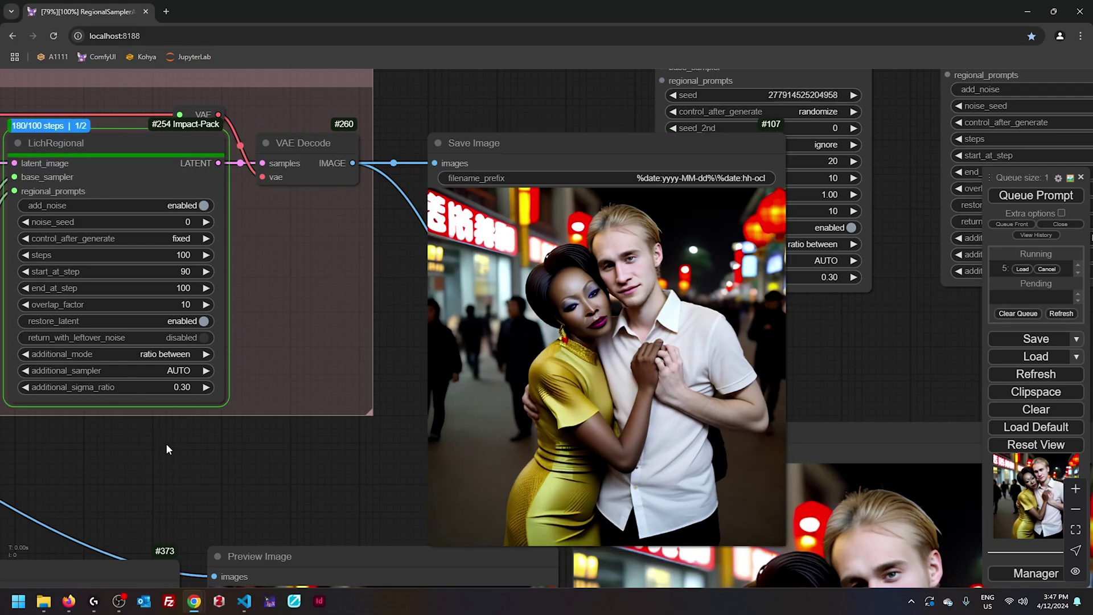
{"action": "left_click", "coordinate": [25, 271]}
{"action": "key", "text": "ctrl+Return"}
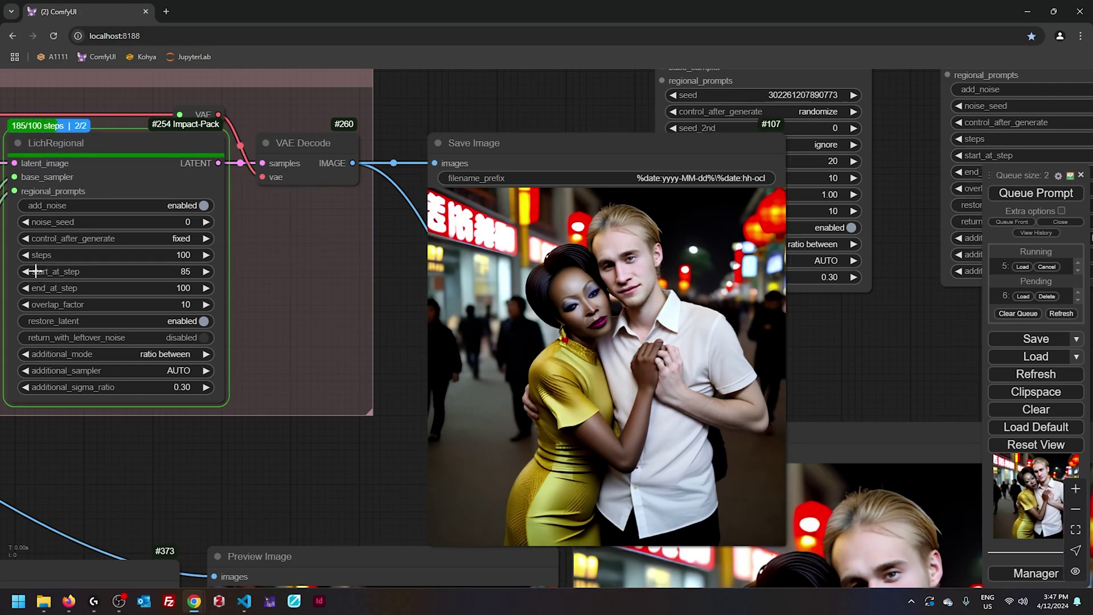
{"action": "left_click", "coordinate": [25, 271]}
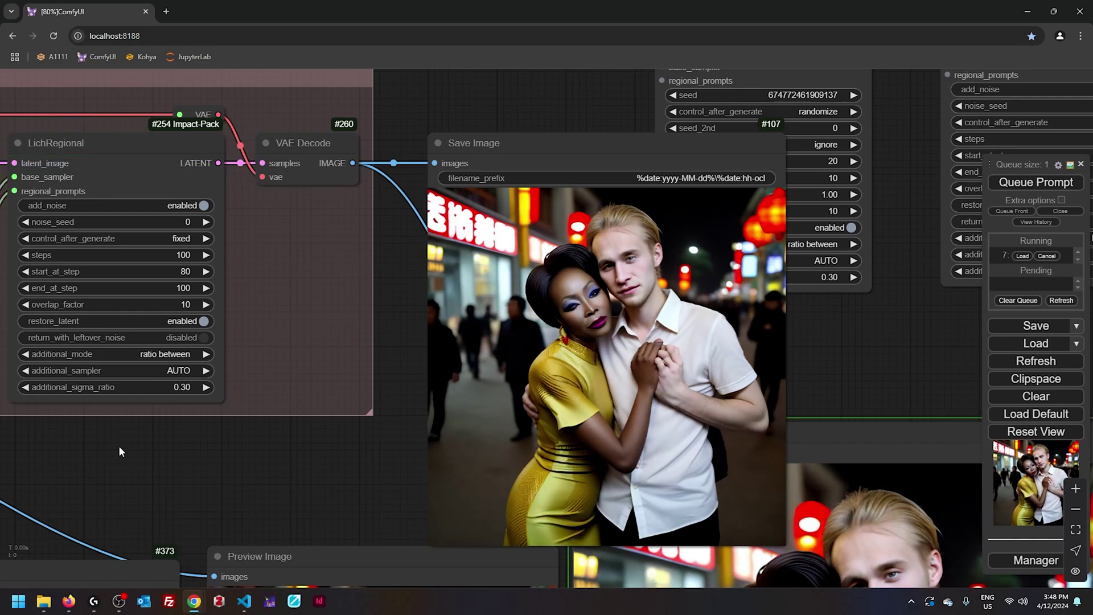
{"action": "key", "text": "alt+Tab"}
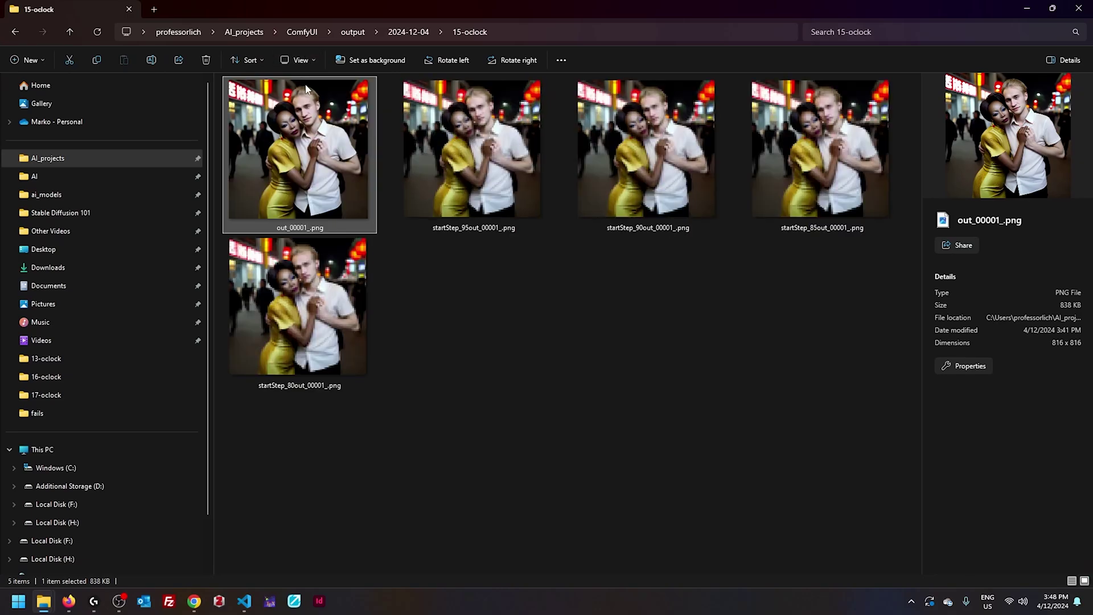
{"action": "left_click", "coordinate": [517, 501]}
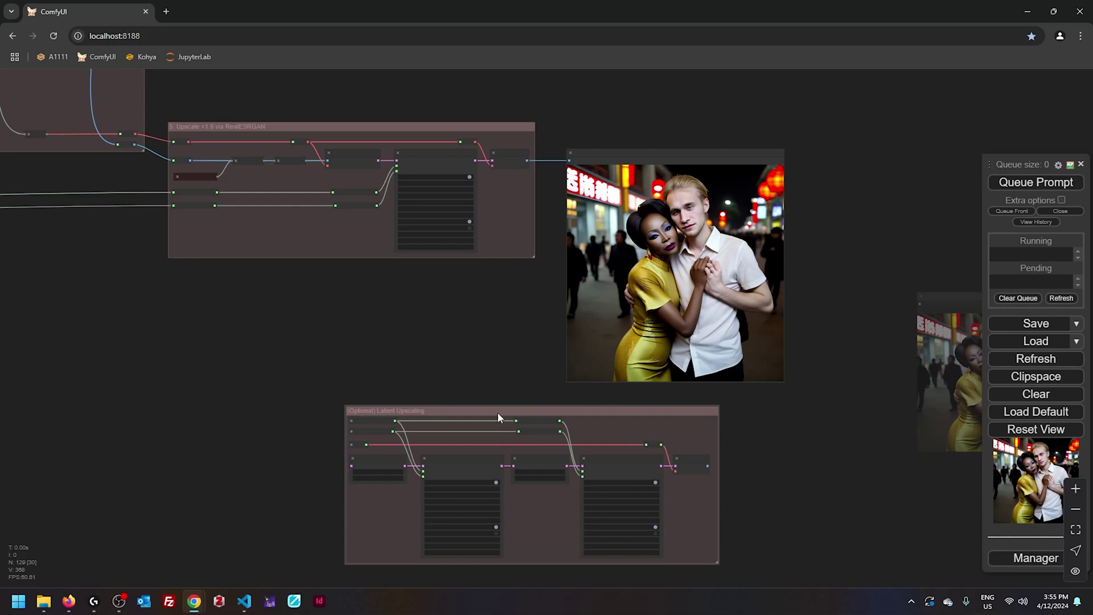
Drag the Latent Upscaling group up and to the left, then zoom in
{"action": "mouse_move", "coordinate": [497, 411]}
{"action": "left_mouse_down"}
{"action": "mouse_move", "coordinate": [312, 326]}
{"action": "mouse_move", "coordinate": [282, 297]}
{"action": "mouse_move", "coordinate": [319, 246]}
{"action": "left_mouse_up"}
{"action": "scroll", "coordinate": [228, 281], "scroll_direction": "up", "scroll_amount": 2}
{"action": "scroll", "coordinate": [228, 282], "scroll_direction": "up", "scroll_amount": 4}
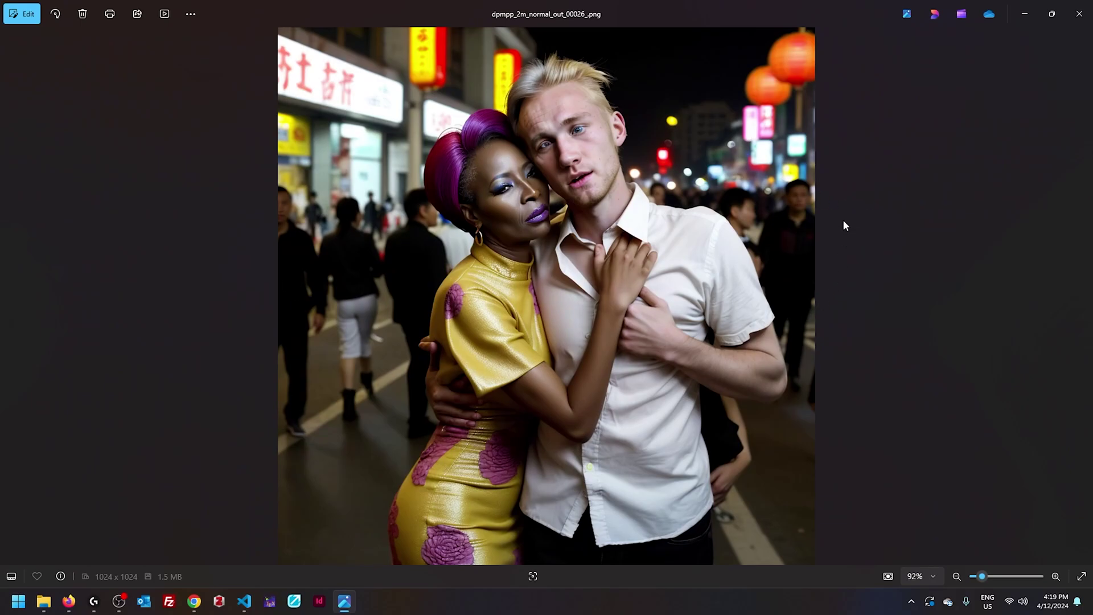
Zoom to about 285% on the couple's faces in render 00026, then show render 00004
{"action": "scroll", "coordinate": [843, 222], "scroll_direction": "up", "scroll_amount": 5}
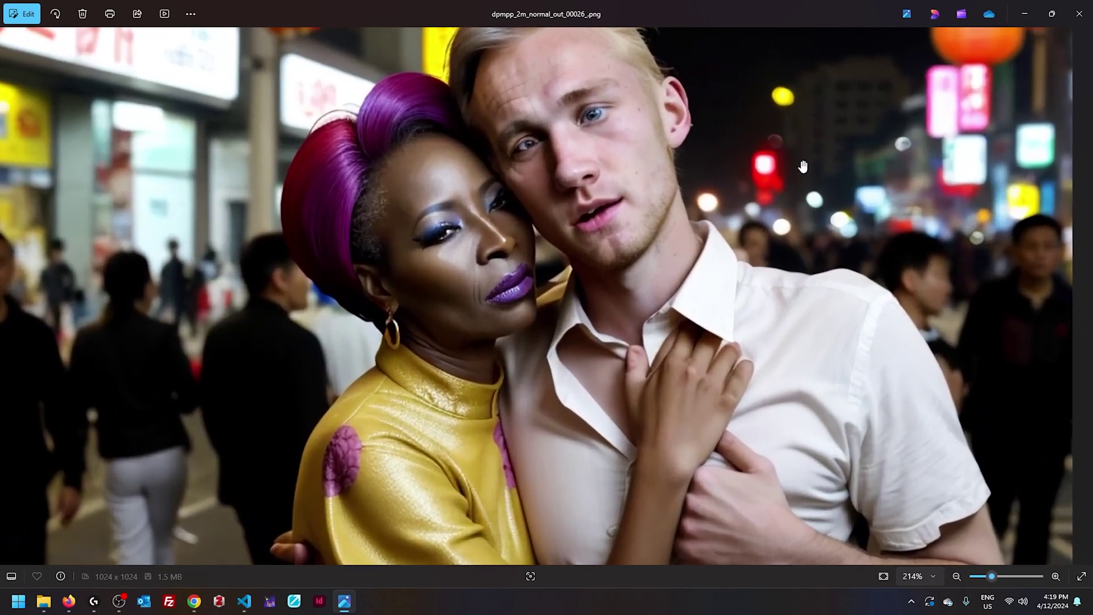
{"action": "scroll", "coordinate": [807, 167], "scroll_direction": "up", "scroll_amount": 3}
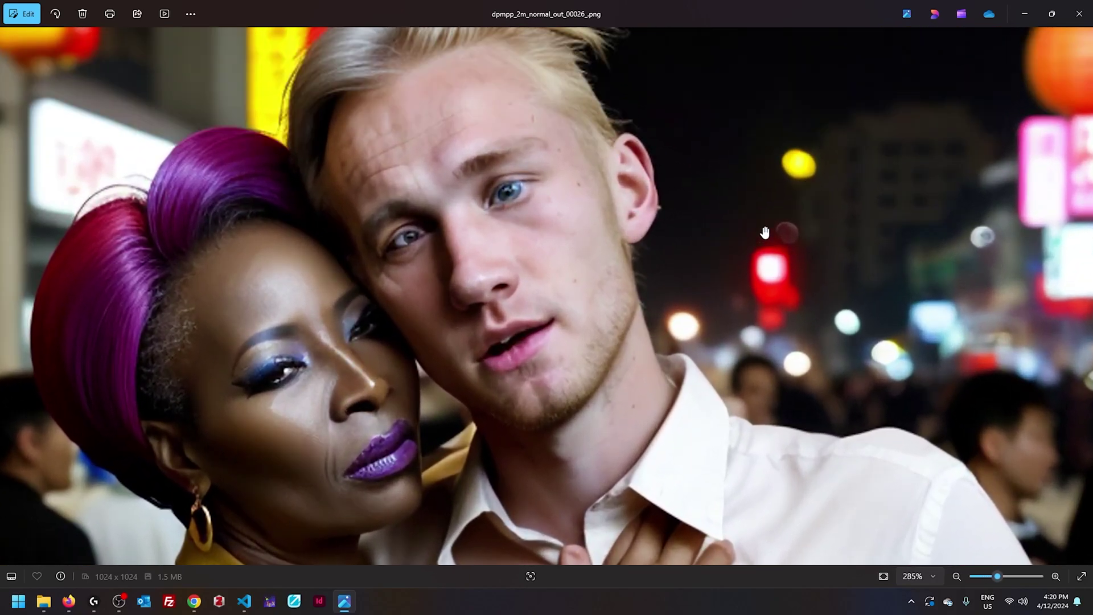
{"action": "key", "text": "Right"}
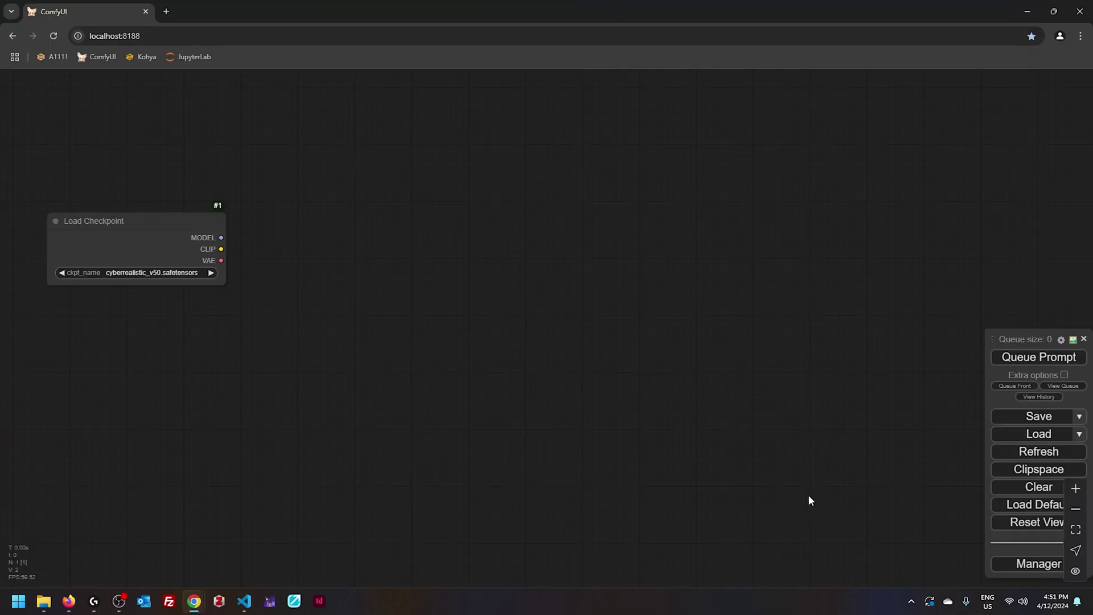
Put the Load Checkpoint node in its own group and nudge that group slightly down
{"action": "left_click_drag", "start_coordinate": [24, 180], "coordinate": [262, 320]}
{"action": "right_click", "coordinate": [289, 328]}
{"action": "left_click", "coordinate": [370, 375]}
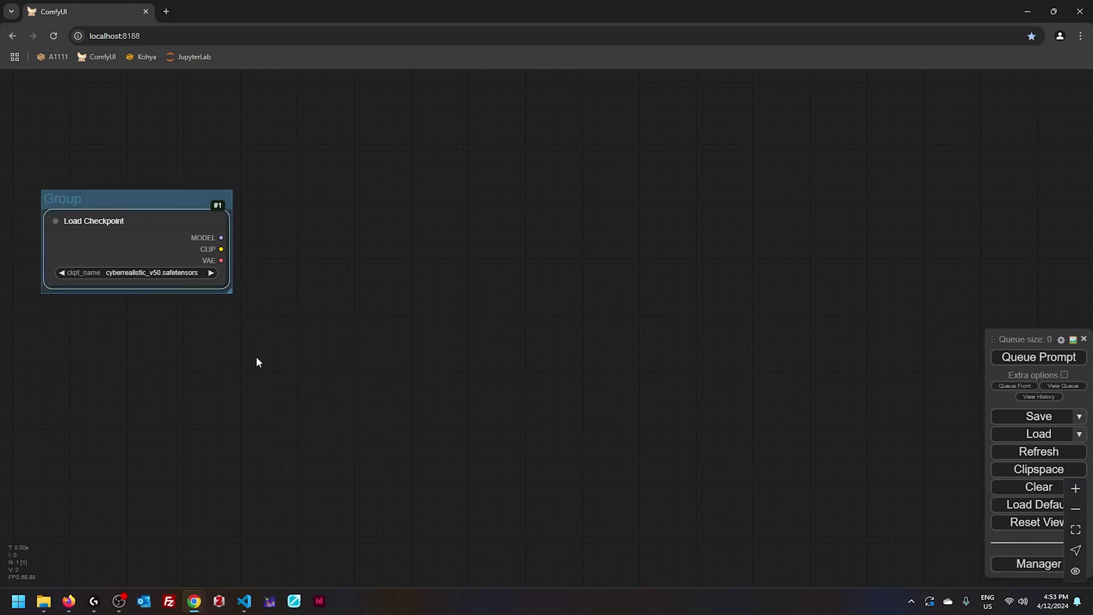
{"action": "scroll", "coordinate": [206, 288], "scroll_direction": "up", "scroll_amount": 5}
{"action": "scroll", "coordinate": [234, 281], "scroll_direction": "up", "scroll_amount": 3}
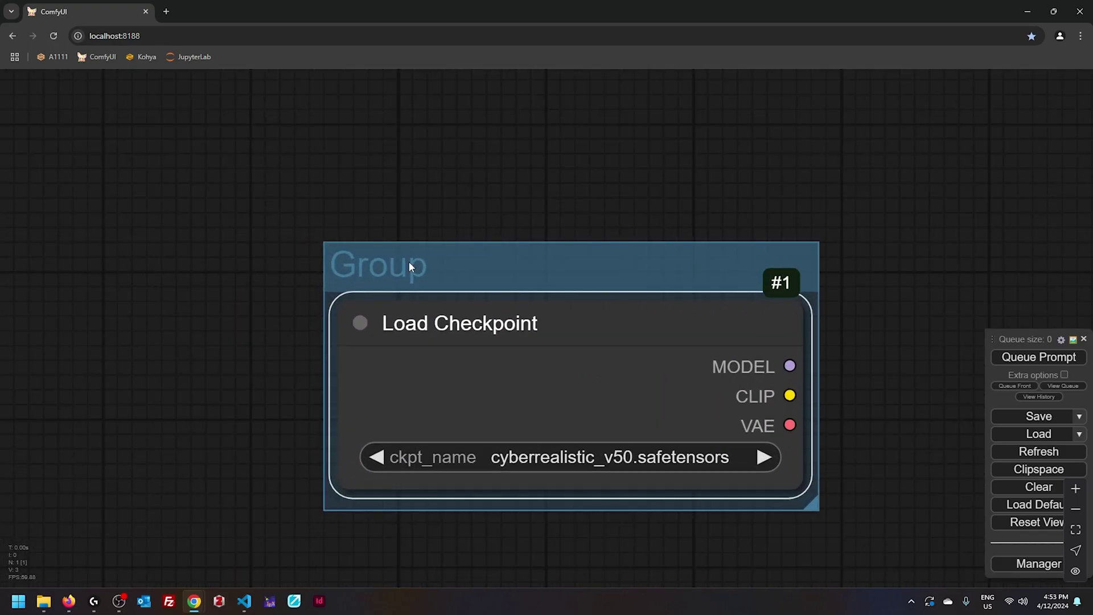
{"action": "scroll", "coordinate": [349, 288], "scroll_direction": "up", "scroll_amount": 5}
{"action": "left_click_drag", "start_coordinate": [368, 270], "coordinate": [349, 275]}
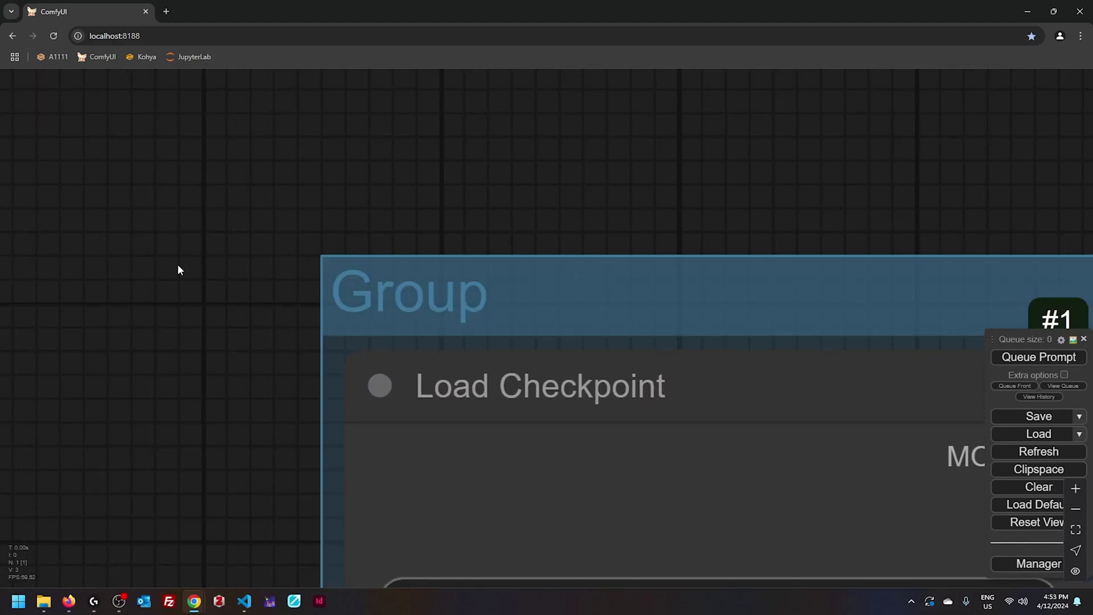
{"action": "scroll", "coordinate": [97, 270], "scroll_direction": "down", "scroll_amount": 5}
{"action": "scroll", "coordinate": [97, 271], "scroll_direction": "down", "scroll_amount": 4}
{"action": "scroll", "coordinate": [475, 308], "scroll_direction": "down", "scroll_amount": 3}
{"action": "scroll", "coordinate": [476, 308], "scroll_direction": "down", "scroll_amount": 5}
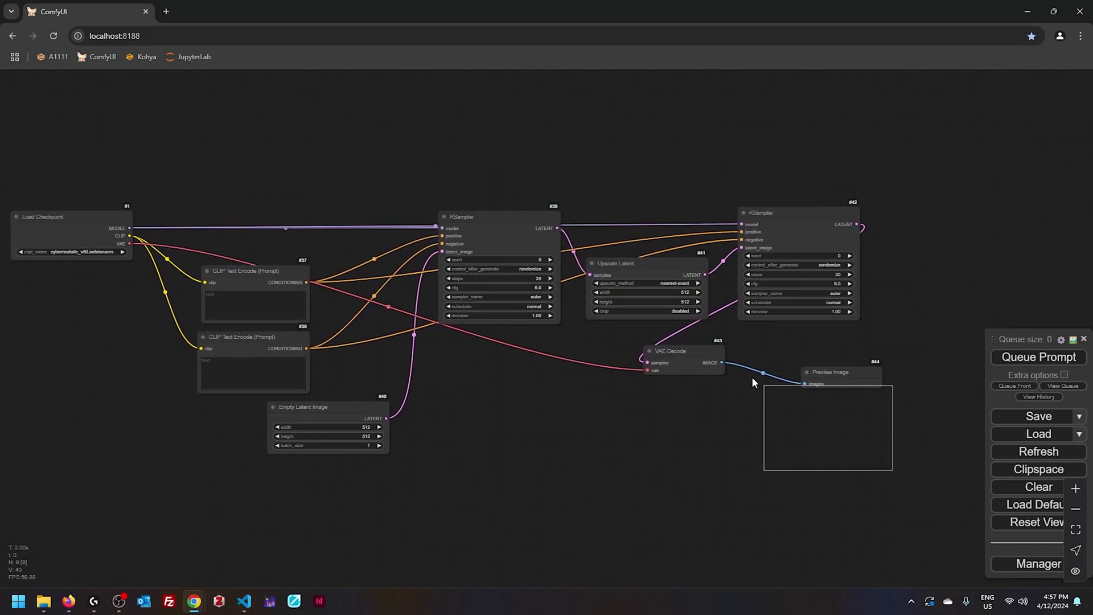
Browse the installed custom nodes, then add positive and negative prompts to Load Checkpoint
{"action": "left_click", "coordinate": [599, 227]}
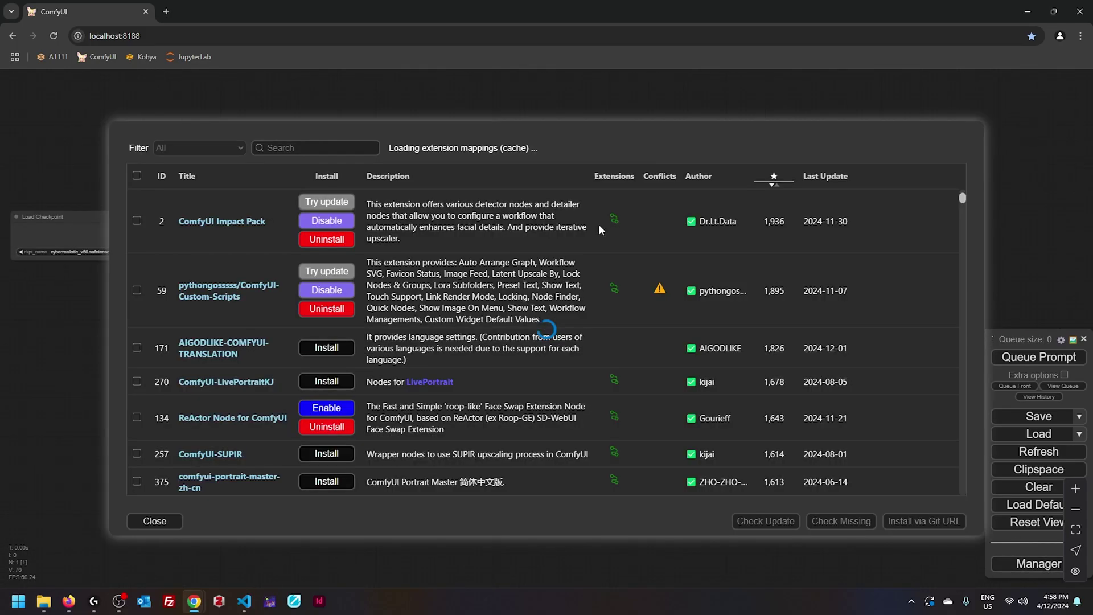
{"action": "scroll", "coordinate": [784, 273], "scroll_direction": "down", "scroll_amount": 3}
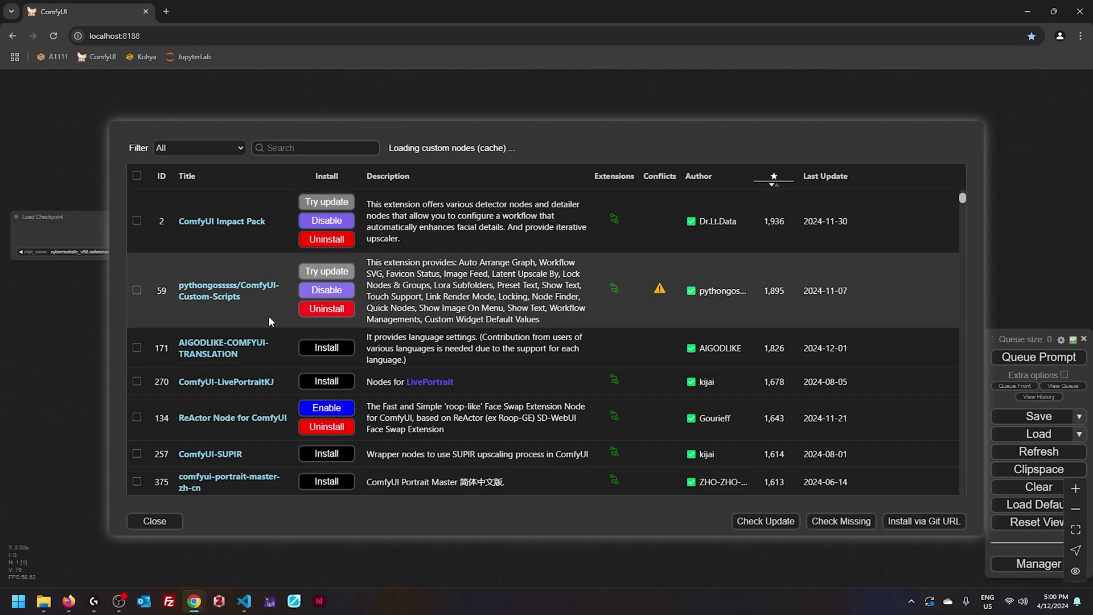
{"action": "left_click", "coordinate": [151, 520]}
{"action": "left_click", "coordinate": [562, 473]}
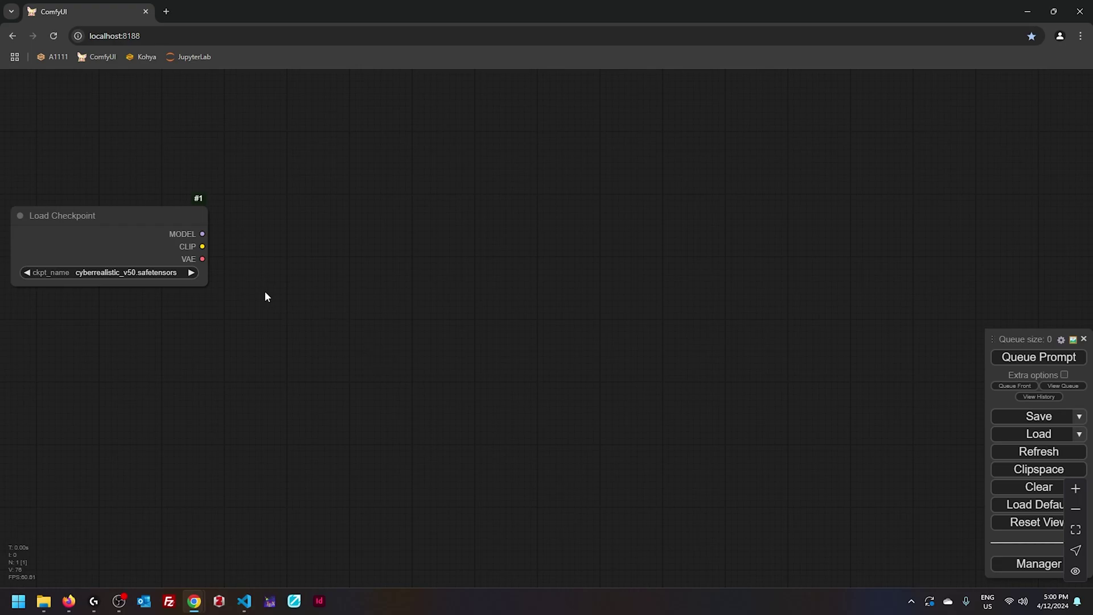
{"action": "right_click", "coordinate": [109, 230]}
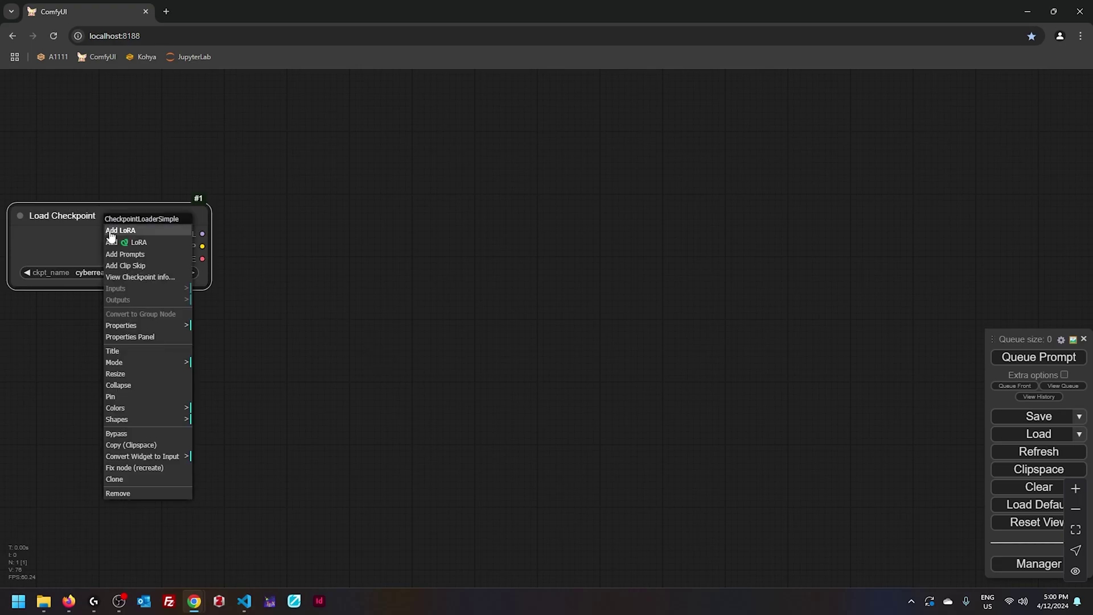
{"action": "left_click", "coordinate": [143, 261]}
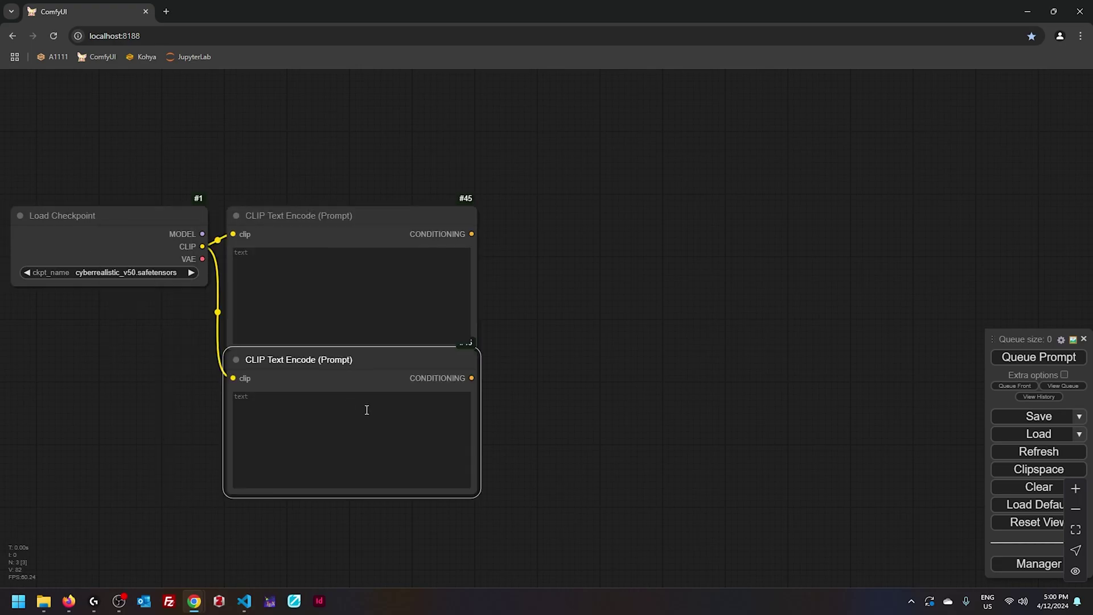
Add a KSampler fed by the checkpoint MODEL and an empty latent image
{"action": "double_click", "coordinate": [569, 219]}
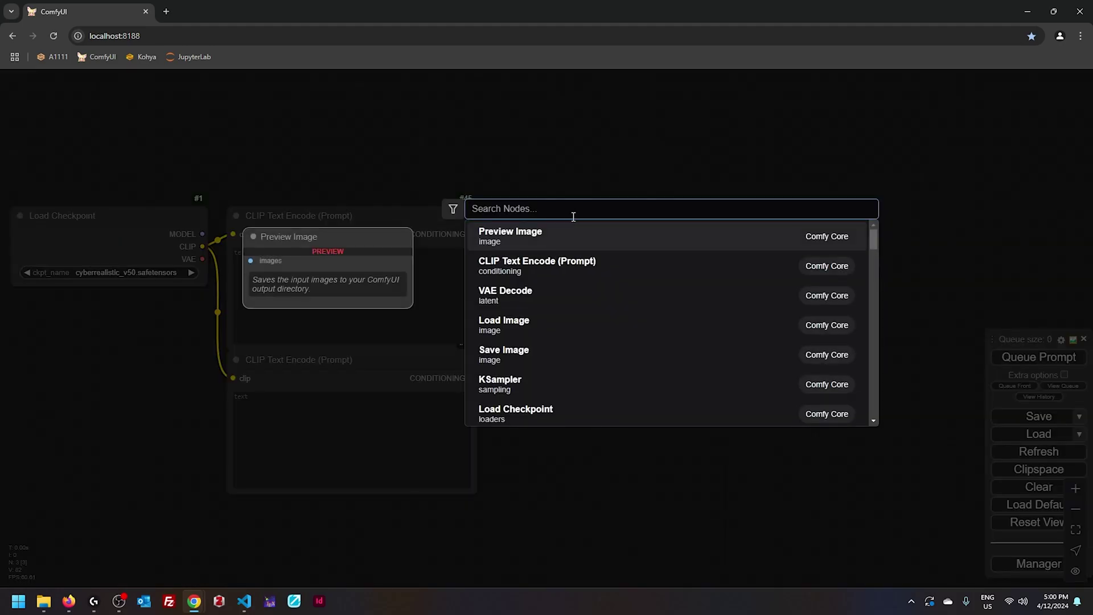
{"action": "type", "text": "ks"}
{"action": "key", "text": "Return"}
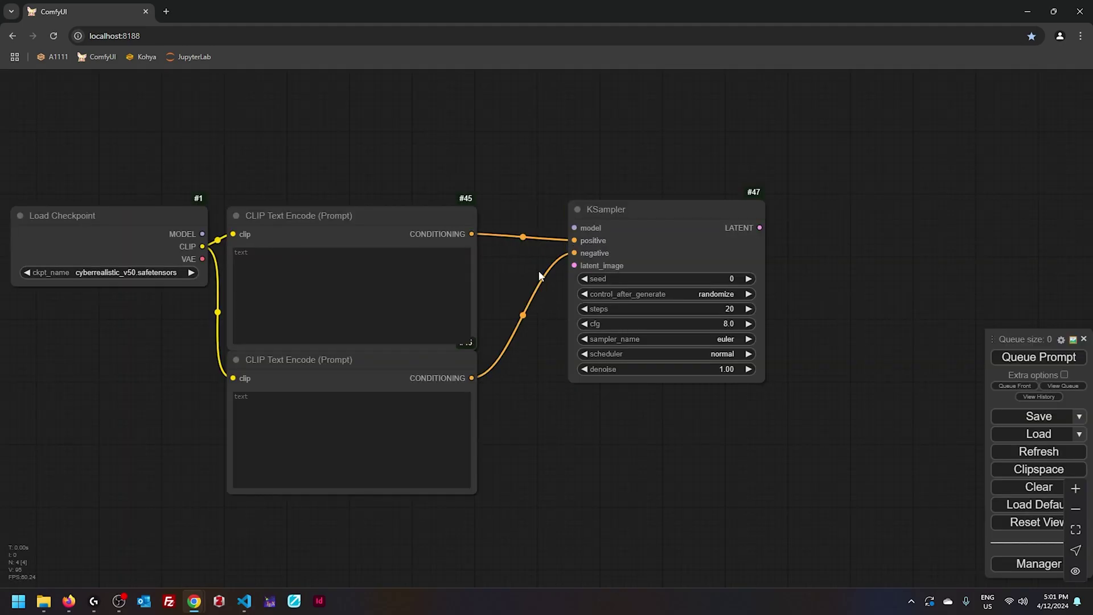
{"action": "left_click_drag", "start_coordinate": [202, 233], "coordinate": [574, 227]}
{"action": "left_click_drag", "start_coordinate": [722, 415], "coordinate": [641, 398]}
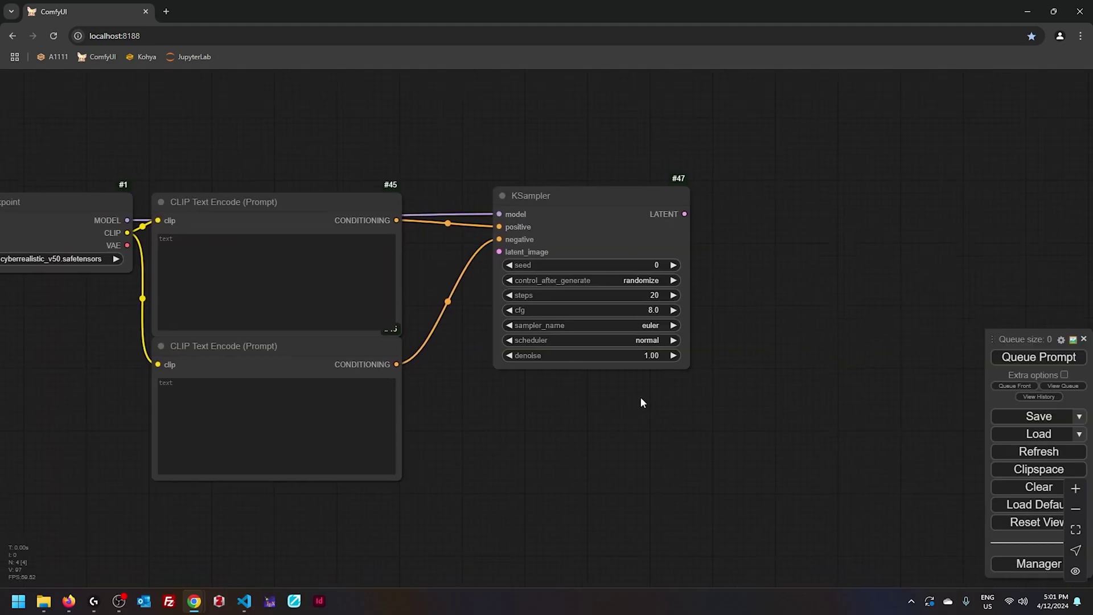
{"action": "right_click", "coordinate": [603, 210]}
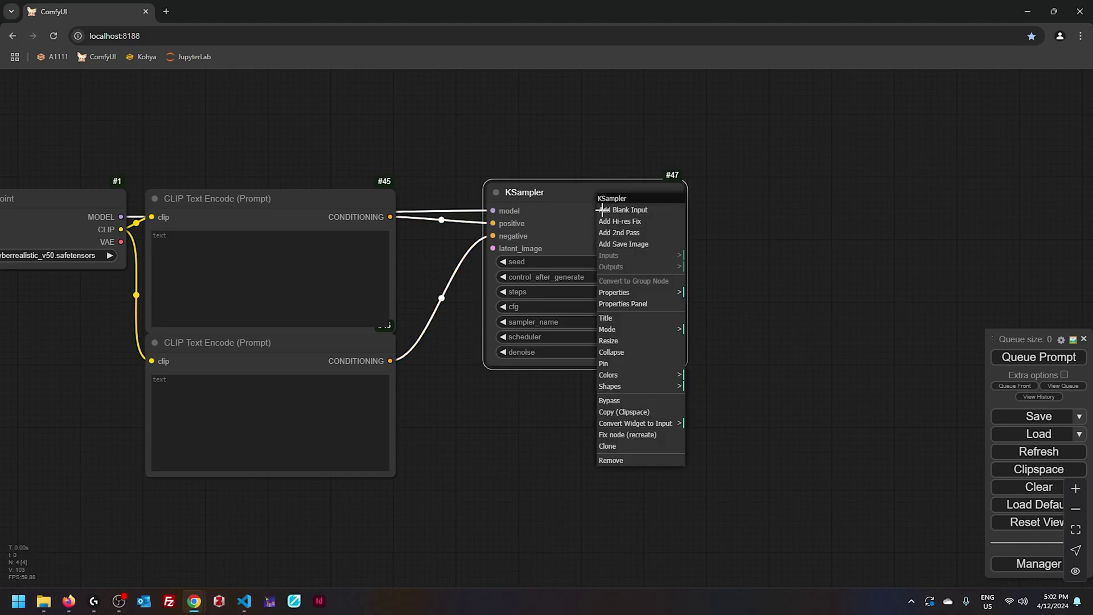
{"action": "left_click", "coordinate": [638, 209]}
Chain a hi-res upscale second pass, VAE Decode and Save Image after the KSampler
{"action": "right_click", "coordinate": [571, 194]}
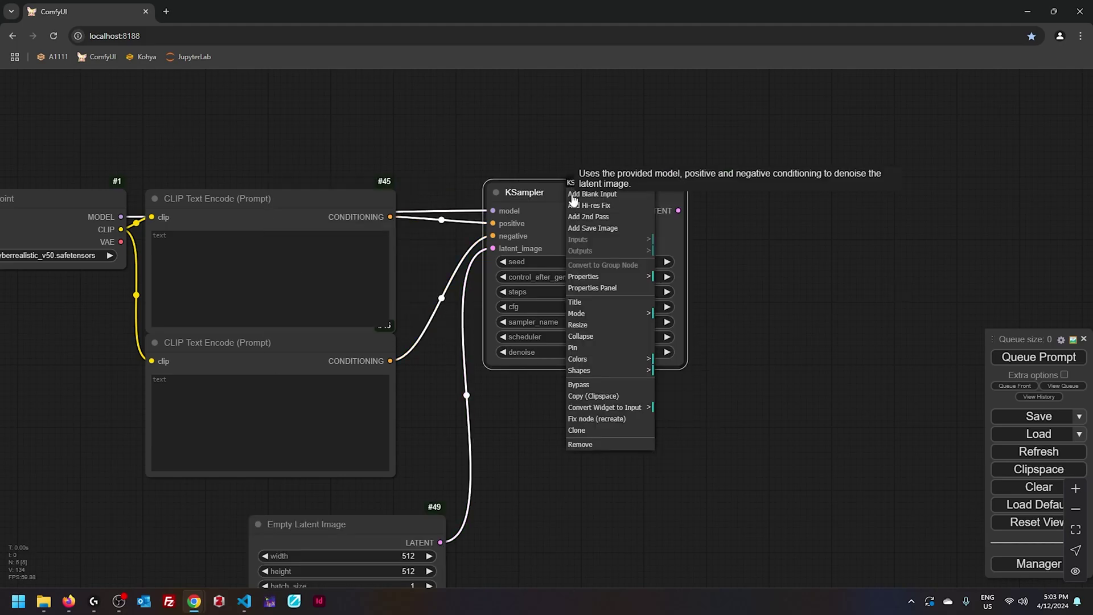
{"action": "left_click", "coordinate": [609, 209]}
{"action": "left_click_drag", "start_coordinate": [783, 454], "coordinate": [439, 489]}
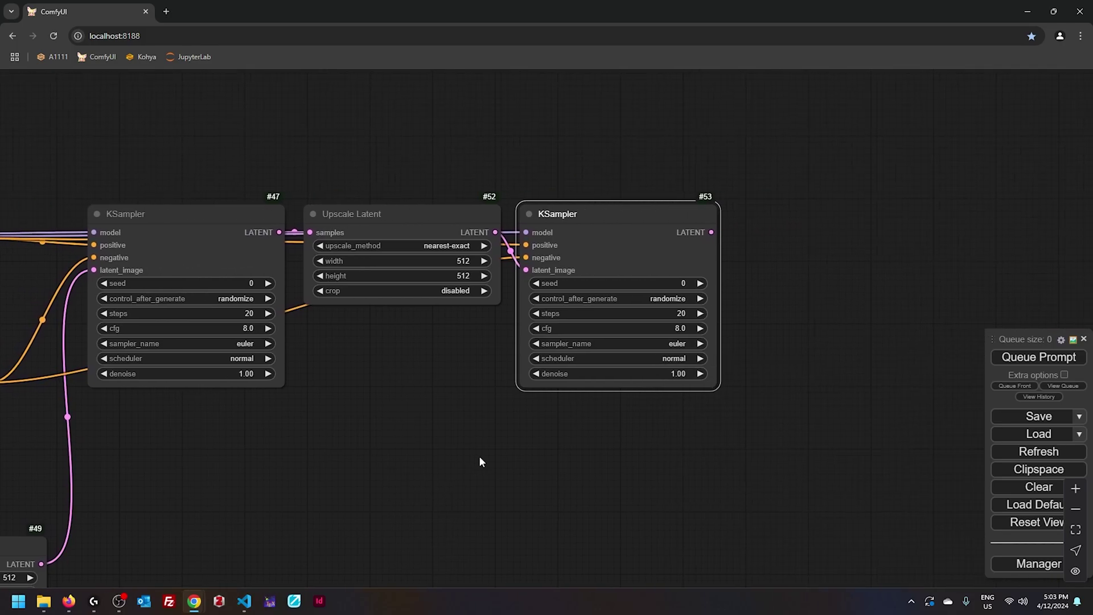
{"action": "right_click", "coordinate": [616, 209]}
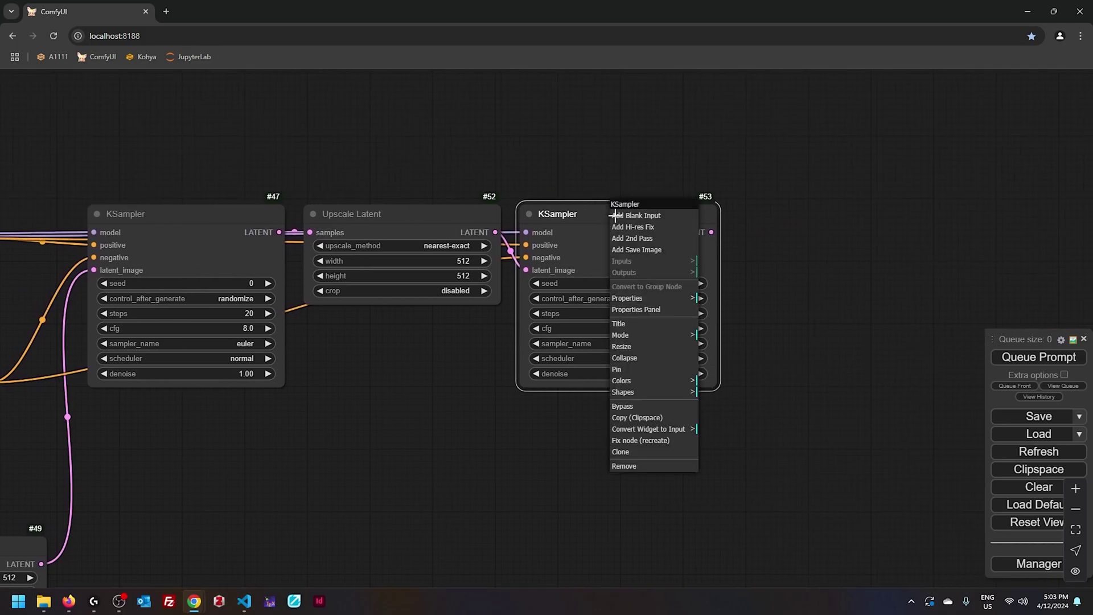
{"action": "left_click", "coordinate": [640, 250]}
{"action": "left_click_drag", "start_coordinate": [806, 233], "coordinate": [814, 302]}
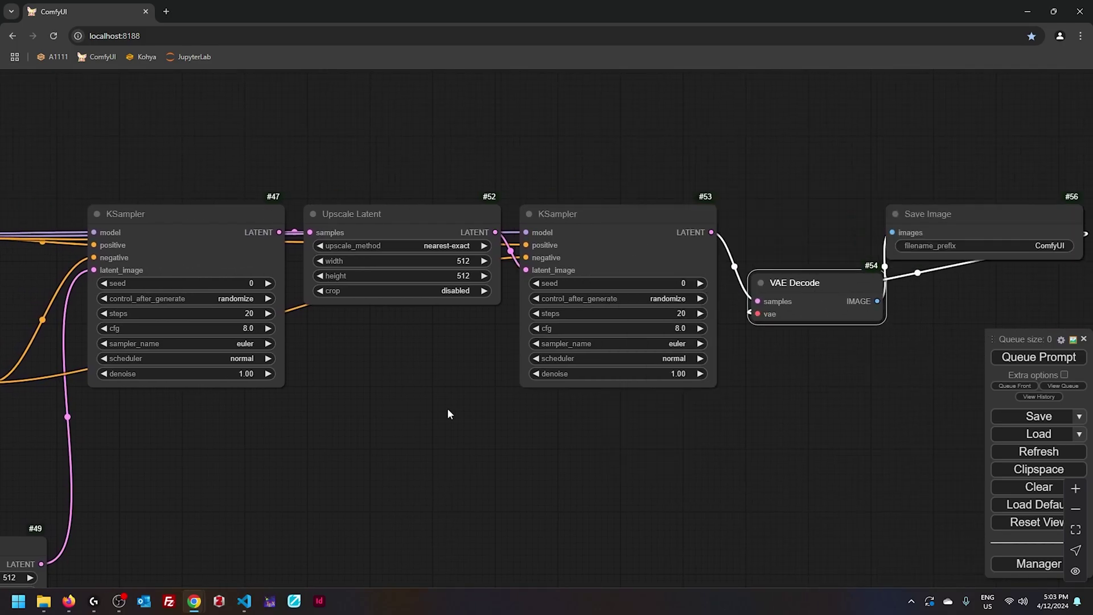
Wire the checkpoint VAE into VAE Decode and rearrange the Save Image and Load VAE nodes
{"action": "scroll", "coordinate": [447, 411], "scroll_direction": "down", "scroll_amount": 5}
{"action": "mouse_move", "coordinate": [20, 313]}
{"action": "left_mouse_down"}
{"action": "mouse_move", "coordinate": [179, 302]}
{"action": "mouse_move", "coordinate": [798, 354]}
{"action": "mouse_move", "coordinate": [824, 335]}
{"action": "left_mouse_up"}
{"action": "left_click_drag", "start_coordinate": [854, 399], "coordinate": [520, 385]}
{"action": "scroll", "coordinate": [569, 330], "scroll_direction": "up", "scroll_amount": 5}
{"action": "left_click_drag", "start_coordinate": [600, 265], "coordinate": [682, 340]}
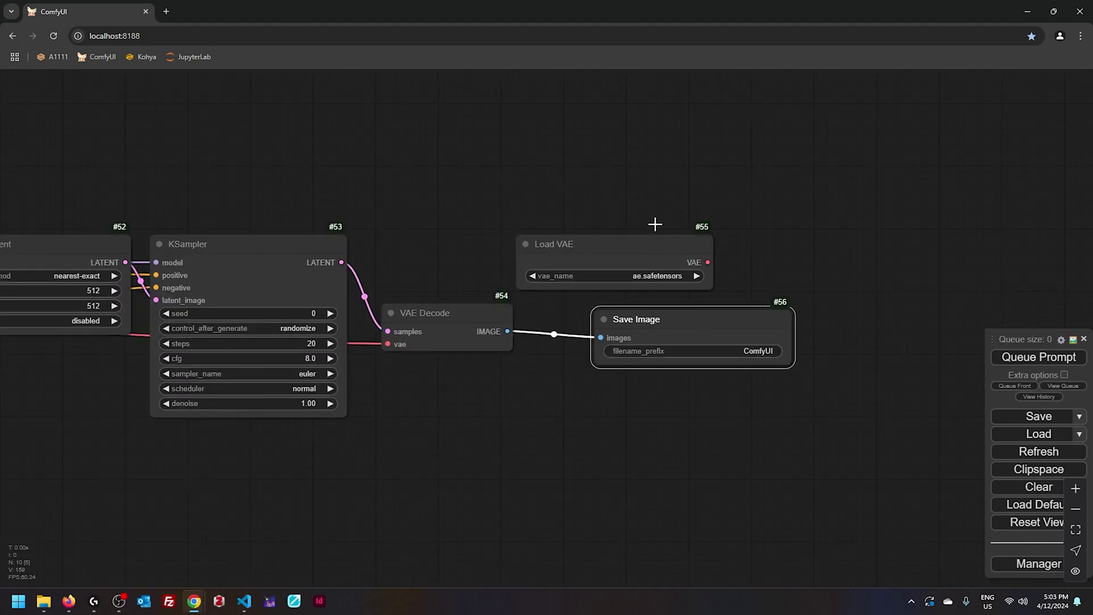
{"action": "left_click_drag", "start_coordinate": [617, 239], "coordinate": [613, 202]}
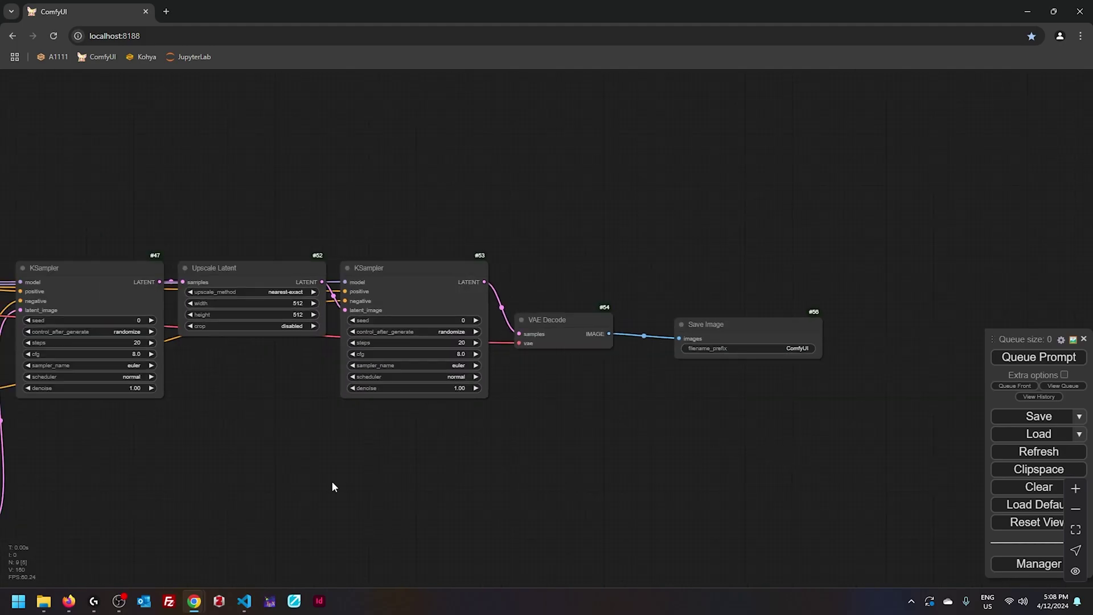
Add a WAS Suite Utilities Bus Node to the canvas
{"action": "left_click_drag", "start_coordinate": [336, 480], "coordinate": [622, 419]}
{"action": "scroll", "coordinate": [592, 433], "scroll_direction": "down", "scroll_amount": 3}
{"action": "scroll", "coordinate": [632, 421], "scroll_direction": "down", "scroll_amount": 2}
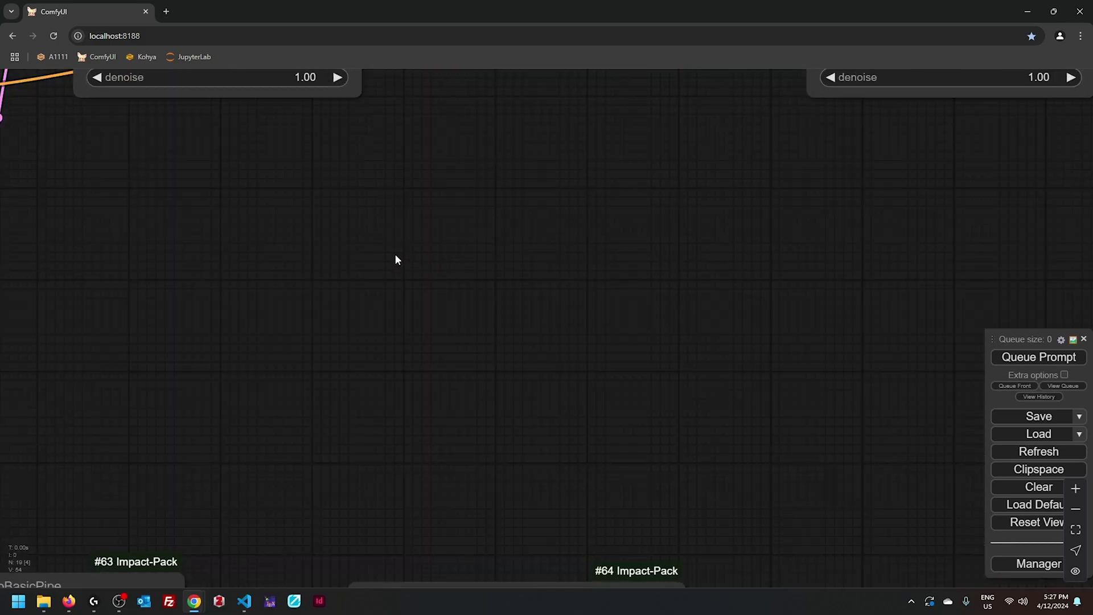
{"action": "right_click", "coordinate": [77, 261]}
{"action": "left_click", "coordinate": [87, 261]}
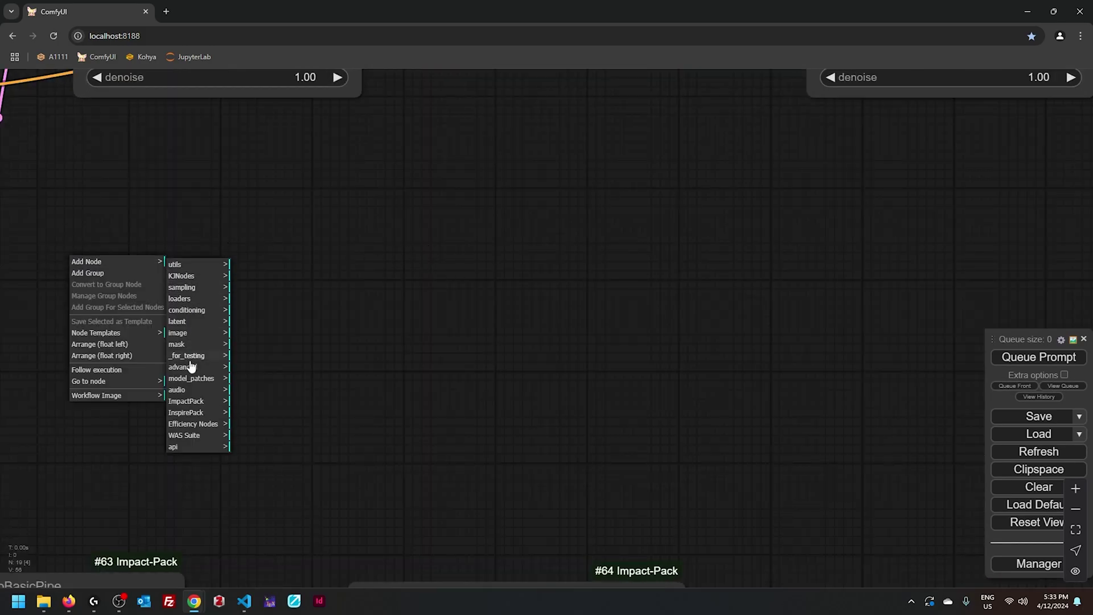
{"action": "left_click", "coordinate": [184, 434]}
{"action": "left_click", "coordinate": [246, 310]}
{"action": "left_click", "coordinate": [245, 287]}
{"action": "left_click", "coordinate": [333, 267]}
Add an Efficiency Nodes Misc Pack SDXL Tuple node beside it
{"action": "right_click", "coordinate": [440, 240]}
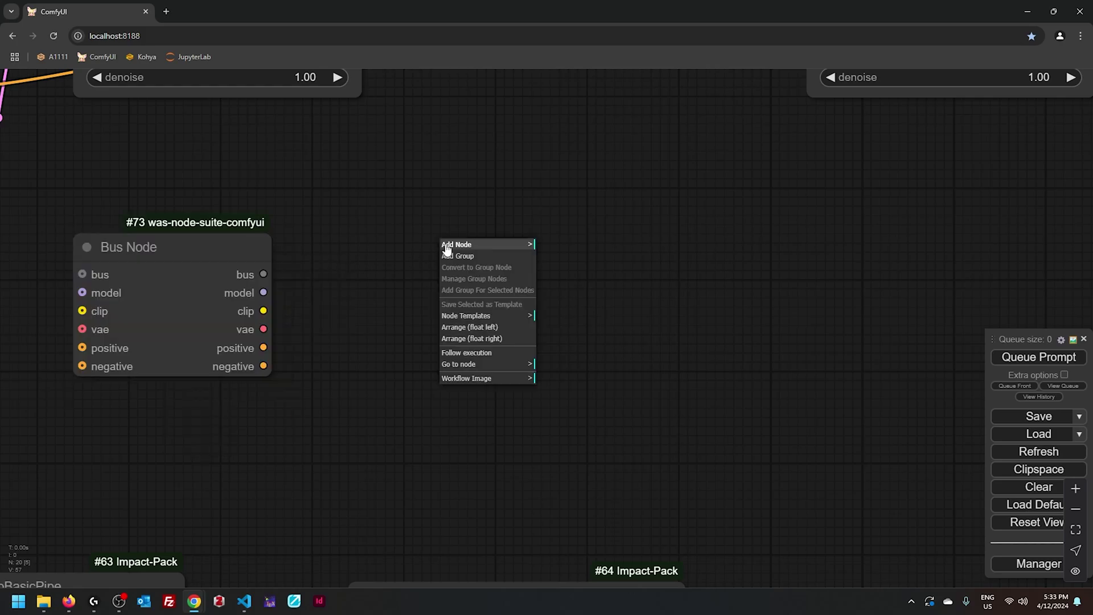
{"action": "left_click", "coordinate": [456, 245]}
{"action": "left_click", "coordinate": [563, 404]}
{"action": "left_click", "coordinate": [623, 280]}
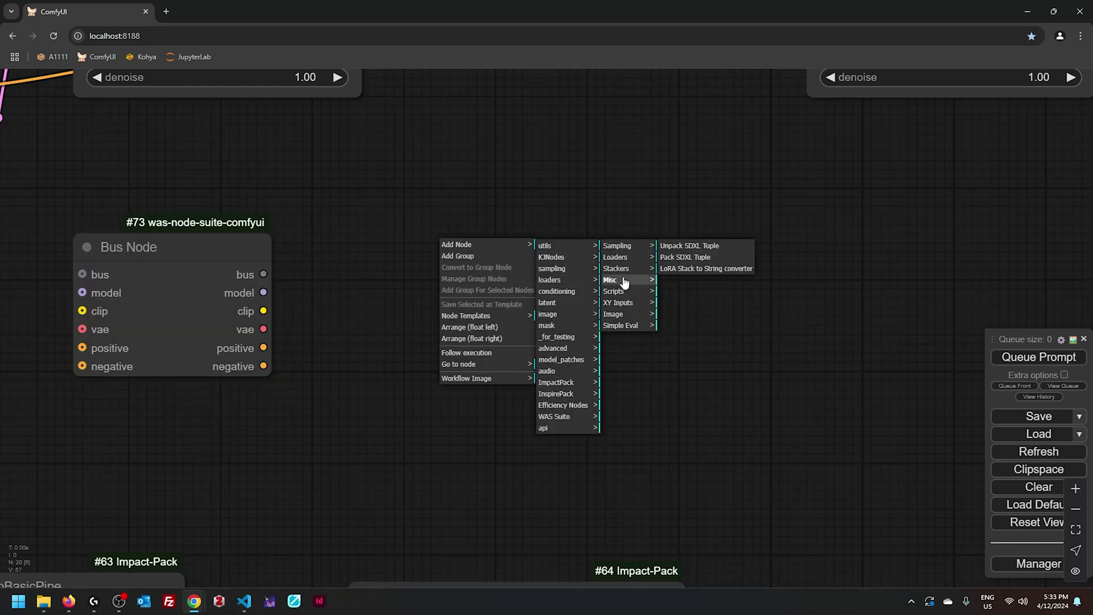
{"action": "left_click", "coordinate": [721, 257]}
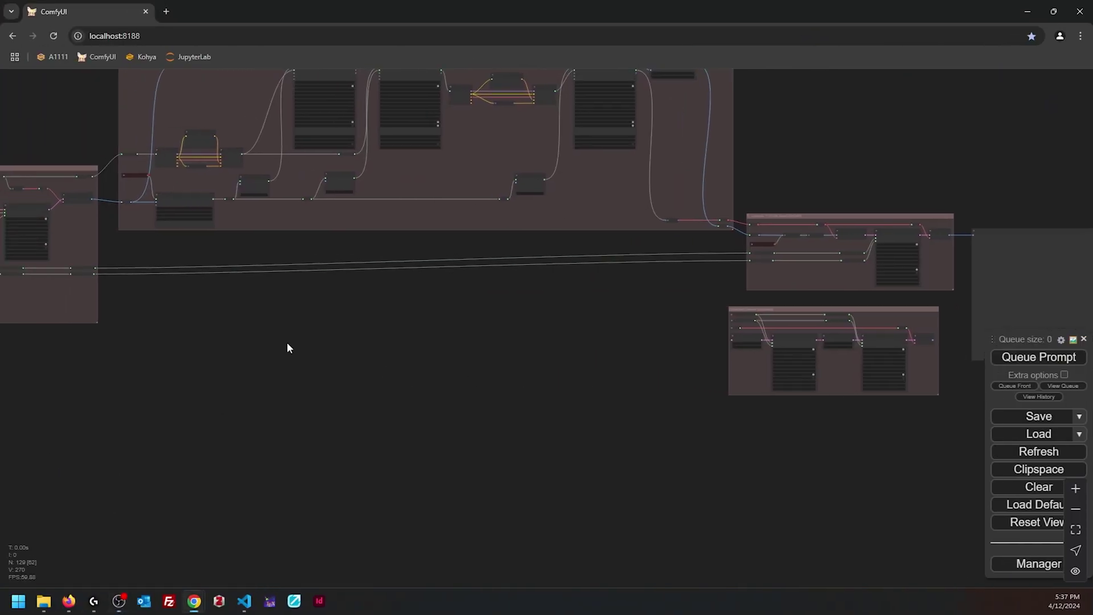
Send the CombineRegionalPrompts output into a Set node with the name 'regional'
{"action": "scroll", "coordinate": [442, 325], "scroll_direction": "up", "scroll_amount": 2}
{"action": "scroll", "coordinate": [371, 326], "scroll_direction": "up", "scroll_amount": 2}
{"action": "scroll", "coordinate": [363, 326], "scroll_direction": "up", "scroll_amount": 2}
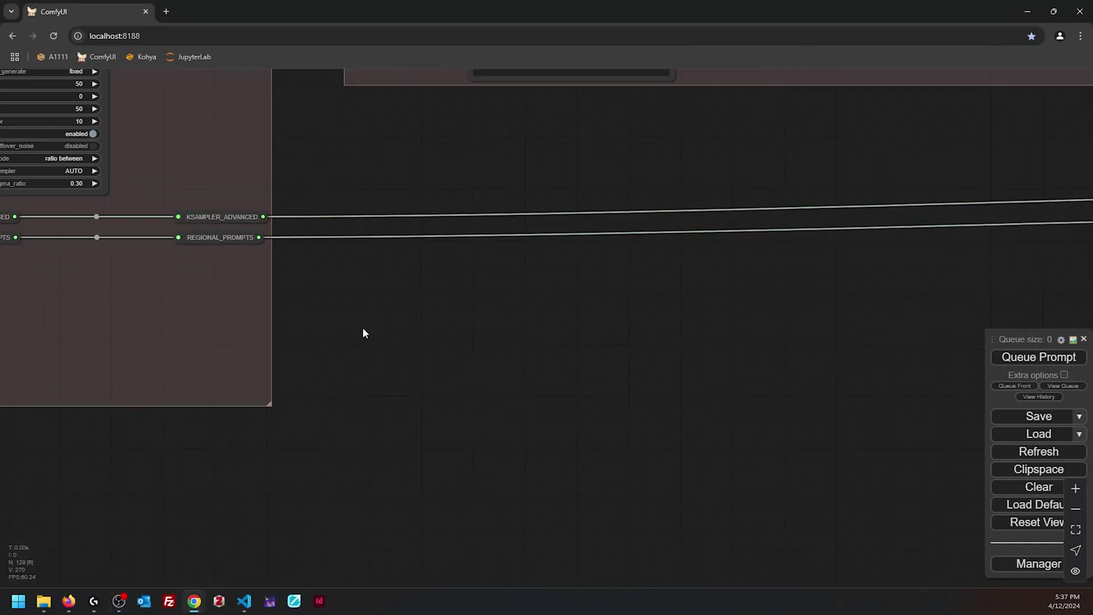
{"action": "scroll", "coordinate": [365, 333], "scroll_direction": "down", "scroll_amount": 5}
{"action": "scroll", "coordinate": [363, 332], "scroll_direction": "down", "scroll_amount": 5}
{"action": "scroll", "coordinate": [359, 332], "scroll_direction": "down", "scroll_amount": 4}
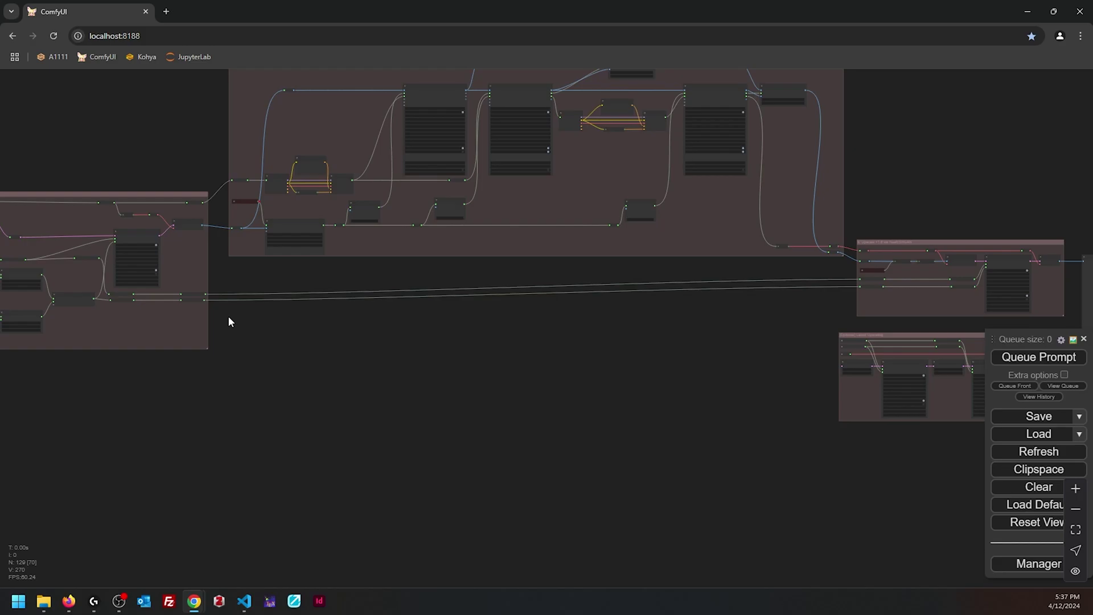
{"action": "scroll", "coordinate": [463, 344], "scroll_direction": "up", "scroll_amount": 3}
{"action": "scroll", "coordinate": [468, 344], "scroll_direction": "up", "scroll_amount": 3}
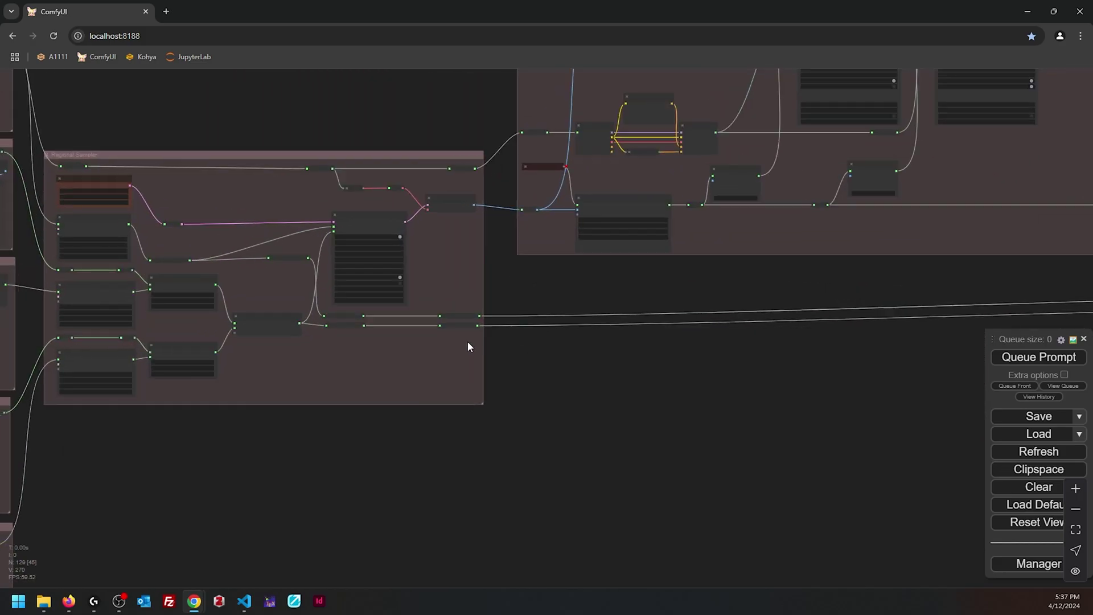
{"action": "scroll", "coordinate": [539, 348], "scroll_direction": "up", "scroll_amount": 2}
{"action": "left_click_drag", "start_coordinate": [539, 348], "coordinate": [794, 405]}
{"action": "scroll", "coordinate": [876, 420], "scroll_direction": "up", "scroll_amount": 3}
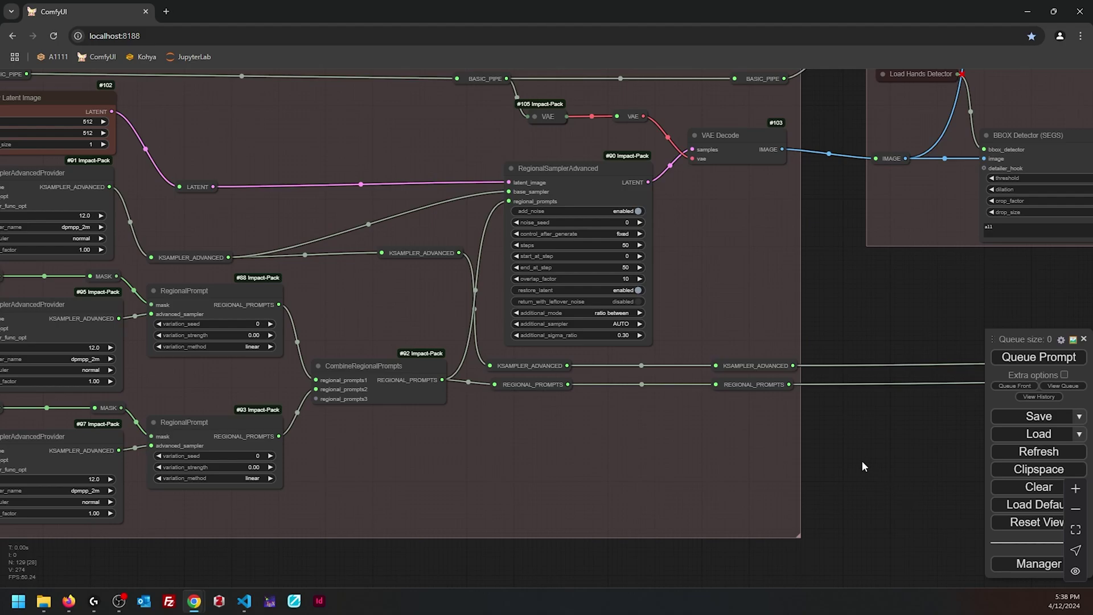
{"action": "left_click_drag", "start_coordinate": [442, 380], "coordinate": [476, 366]}
{"action": "left_click", "coordinate": [501, 376]}
{"action": "left_click", "coordinate": [501, 451]}
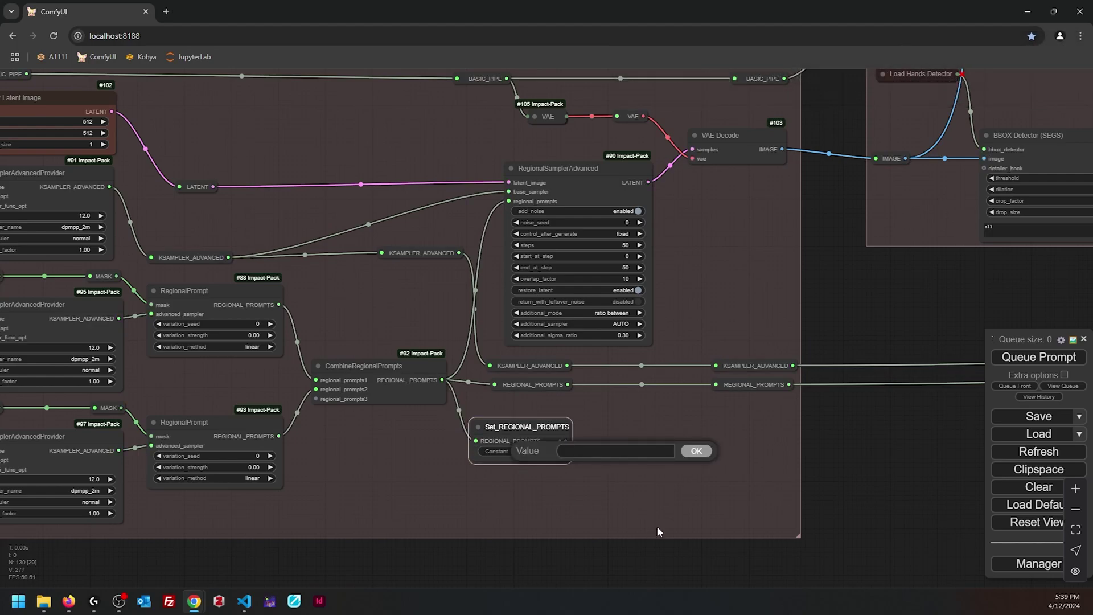
{"action": "type", "text": "regional"}
{"action": "key", "text": "Return"}
Pan over to the Upscale group to show its Get_regional node
{"action": "scroll", "coordinate": [623, 437], "scroll_direction": "down", "scroll_amount": 3}
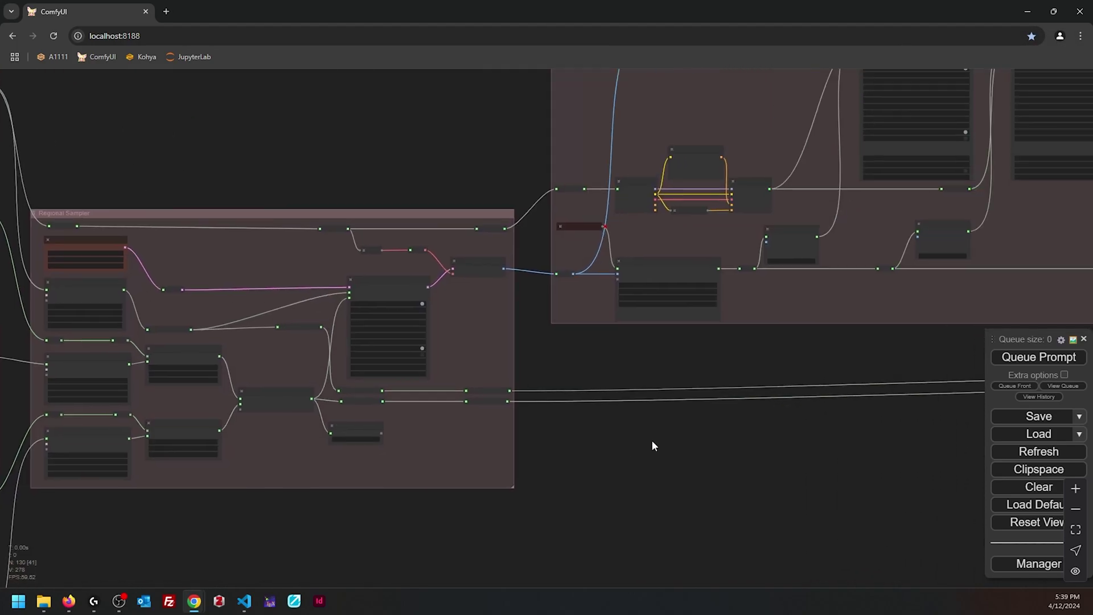
{"action": "left_click_drag", "start_coordinate": [670, 427], "coordinate": [443, 411]}
{"action": "scroll", "coordinate": [443, 413], "scroll_direction": "up", "scroll_amount": 5}
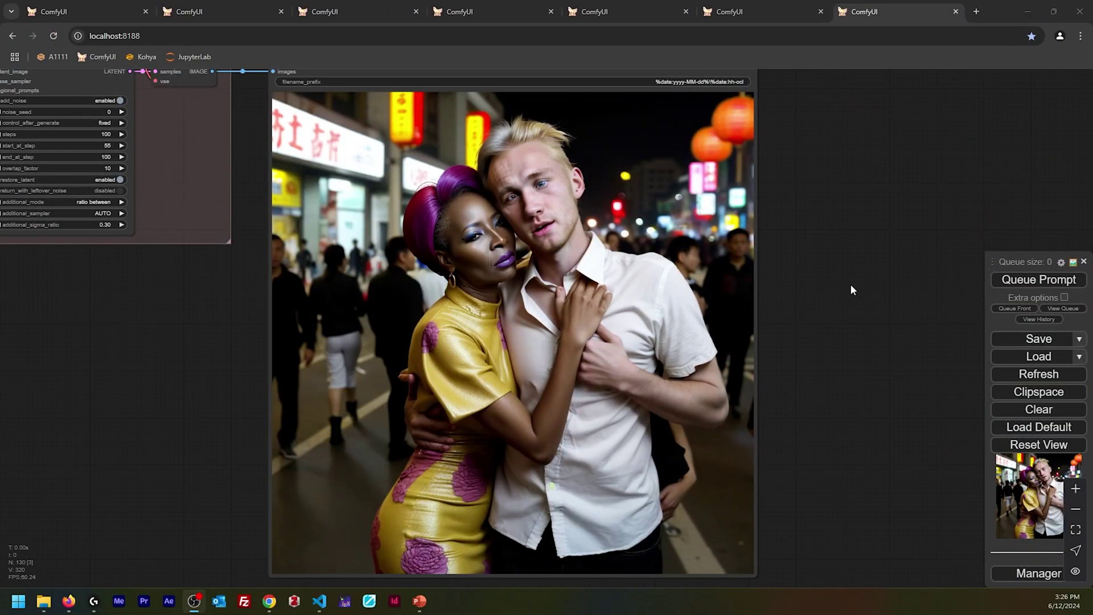
Inspect the SAM face-masking group around the couple image, then switch to the face-mask tab
{"action": "scroll", "coordinate": [842, 262], "scroll_direction": "down", "scroll_amount": 5}
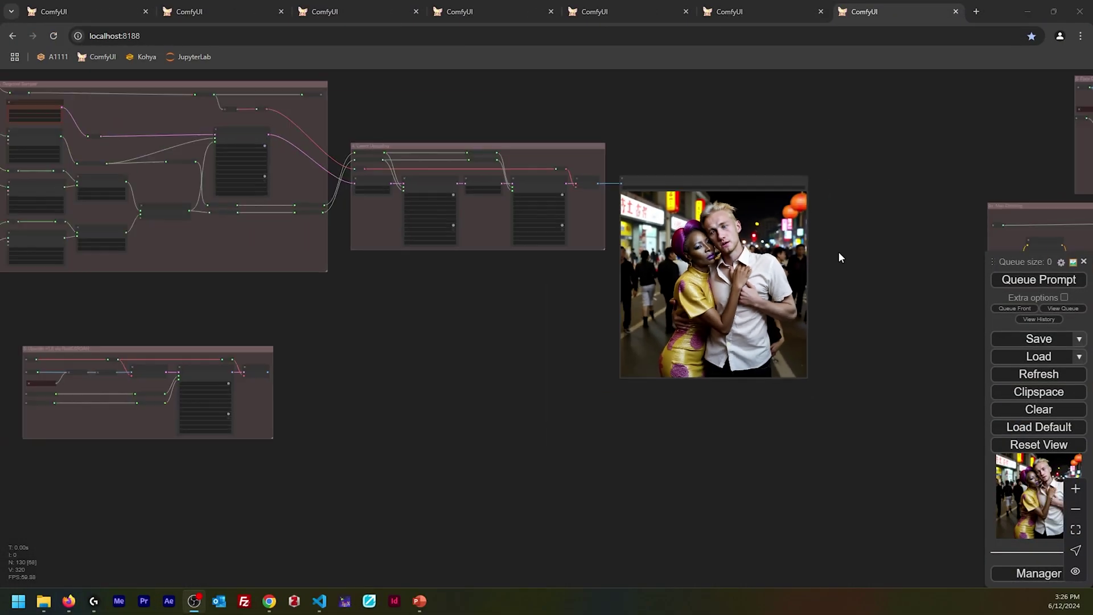
{"action": "left_click_drag", "start_coordinate": [838, 251], "coordinate": [454, 276]}
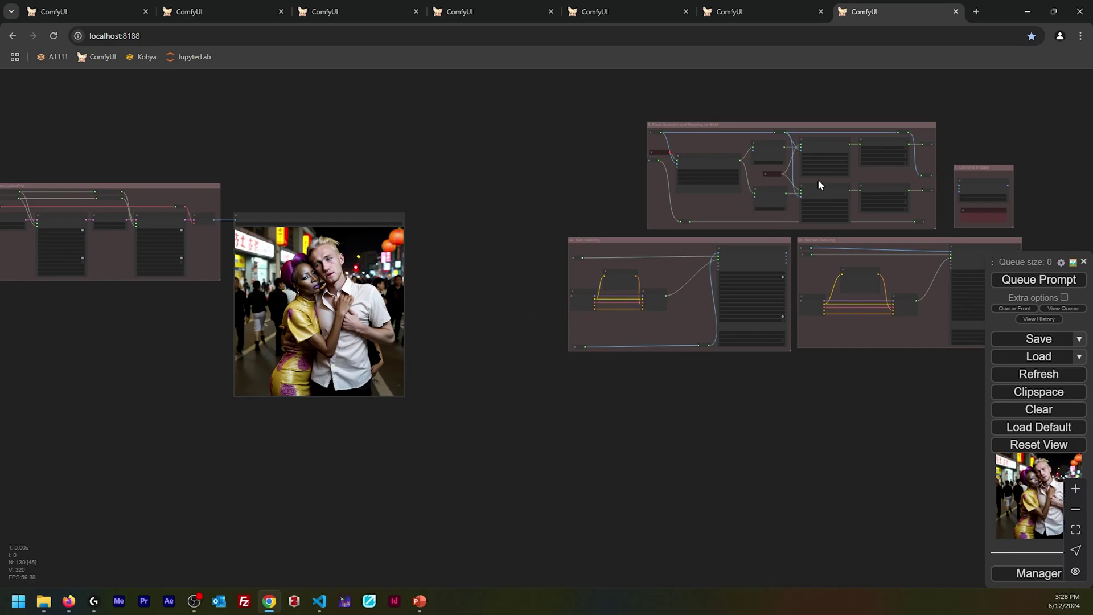
{"action": "scroll", "coordinate": [817, 179], "scroll_direction": "up", "scroll_amount": 6}
{"action": "scroll", "coordinate": [802, 181], "scroll_direction": "up", "scroll_amount": 8}
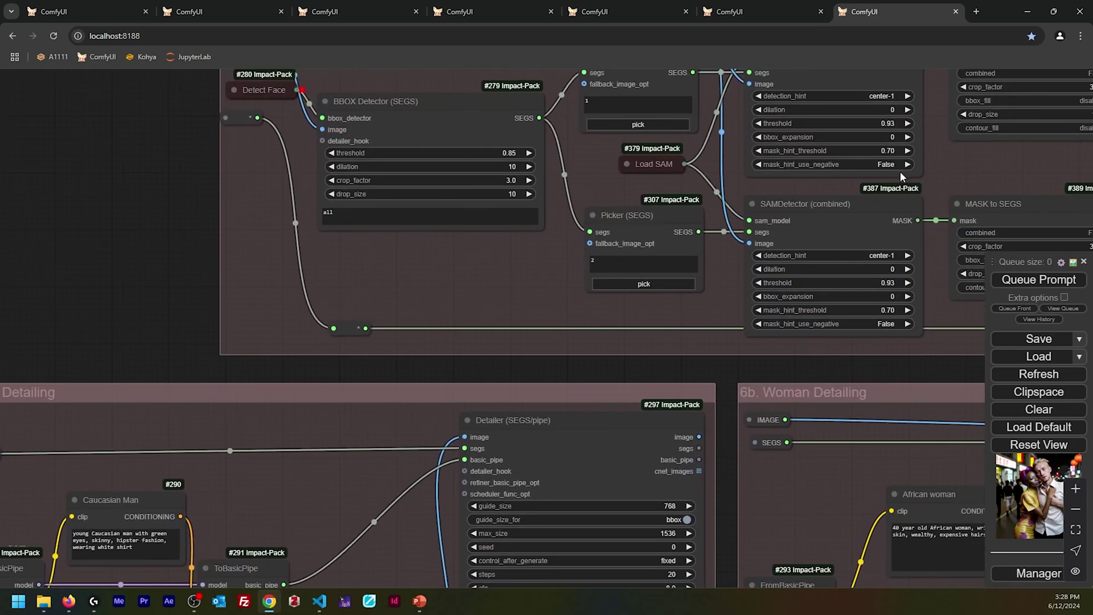
{"action": "left_click_drag", "start_coordinate": [889, 179], "coordinate": [690, 279]}
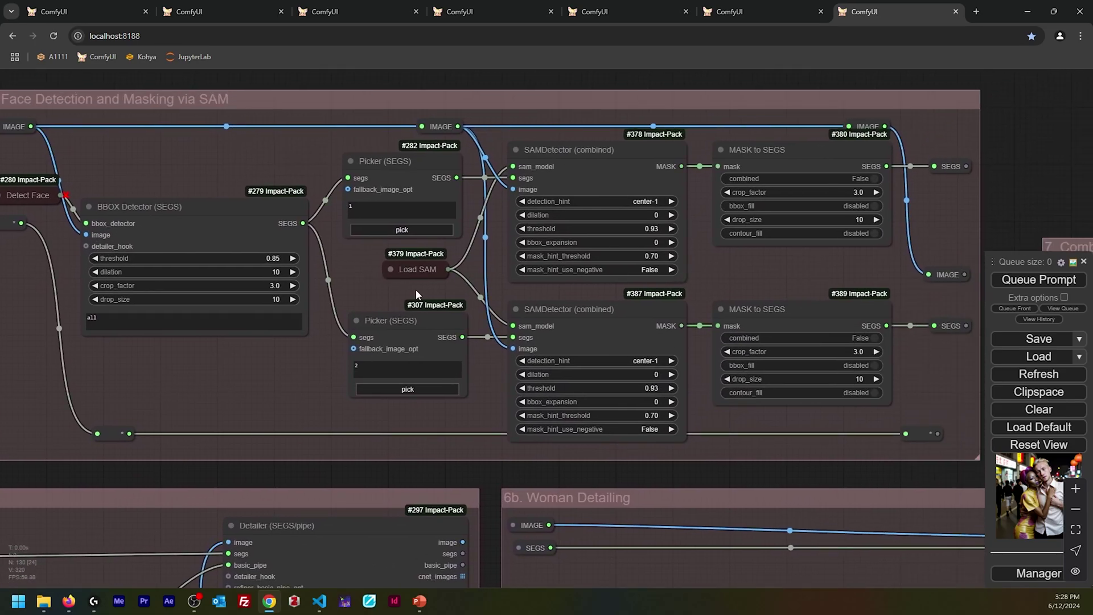
{"action": "left_click", "coordinate": [740, 12]}
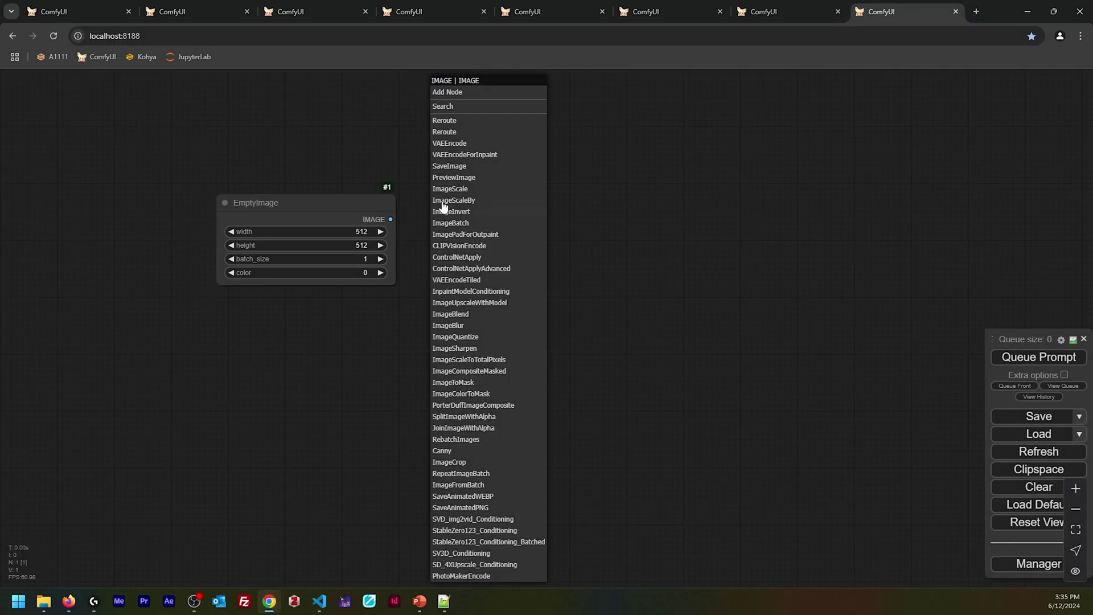
Preview the EmptyImage and change its color to 7804791 (purple), rerunning the workflow
{"action": "left_click", "coordinate": [454, 177]}
{"action": "key", "text": "ctrl+Return"}
{"action": "left_click", "coordinate": [311, 273]}
{"action": "type", "text": "7804791"}
{"action": "key", "text": "Return"}
{"action": "key", "text": "ctrl+Return"}
Attach a Preview Bridge node to the image and draw a loop mask on it
{"action": "mouse_move", "coordinate": [391, 219]}
{"action": "left_mouse_down"}
{"action": "mouse_move", "coordinate": [563, 231]}
{"action": "mouse_move", "coordinate": [617, 216]}
{"action": "left_mouse_up"}
{"action": "type", "text": "bridge"}
{"action": "key", "text": "Return"}
{"action": "mouse_move", "coordinate": [782, 359]}
{"action": "left_mouse_down"}
{"action": "mouse_move", "coordinate": [628, 356]}
{"action": "mouse_move", "coordinate": [656, 330]}
{"action": "mouse_move", "coordinate": [677, 365]}
{"action": "left_mouse_up"}
{"action": "right_click", "coordinate": [628, 350]}
{"action": "left_click", "coordinate": [660, 501]}
{"action": "left_click", "coordinate": [219, 80]}
Feed the mask into MASK to SEGS and SEGSPreview, with contour_fill enabled
{"action": "left_click_drag", "start_coordinate": [566, 240], "coordinate": [648, 233]}
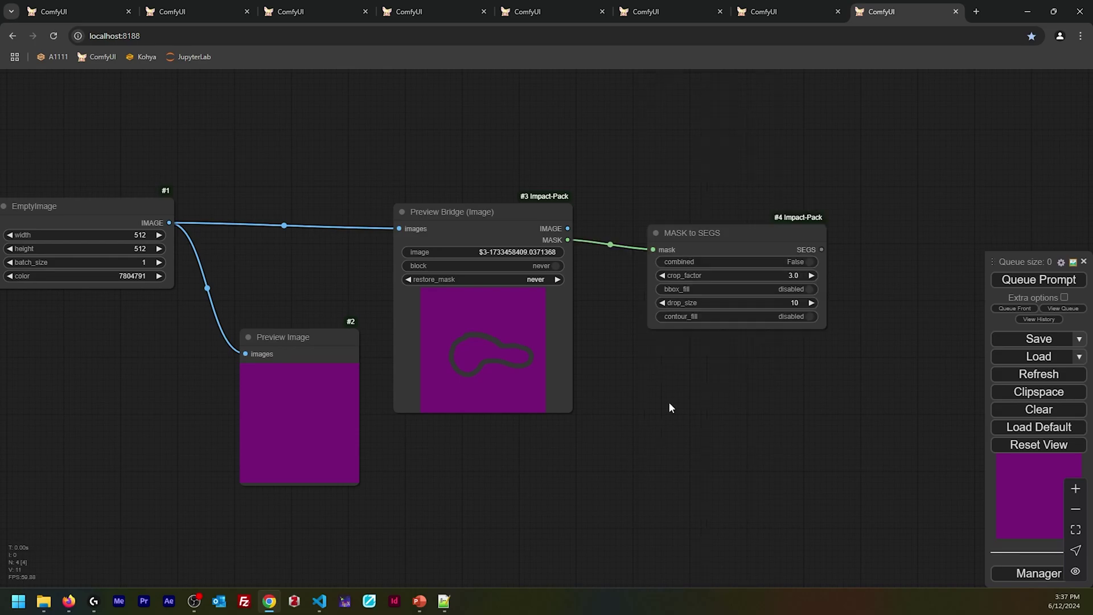
{"action": "left_click_drag", "start_coordinate": [711, 233], "coordinate": [631, 272]}
{"action": "left_click_drag", "start_coordinate": [741, 288], "coordinate": [808, 392]}
{"action": "left_click", "coordinate": [866, 452]}
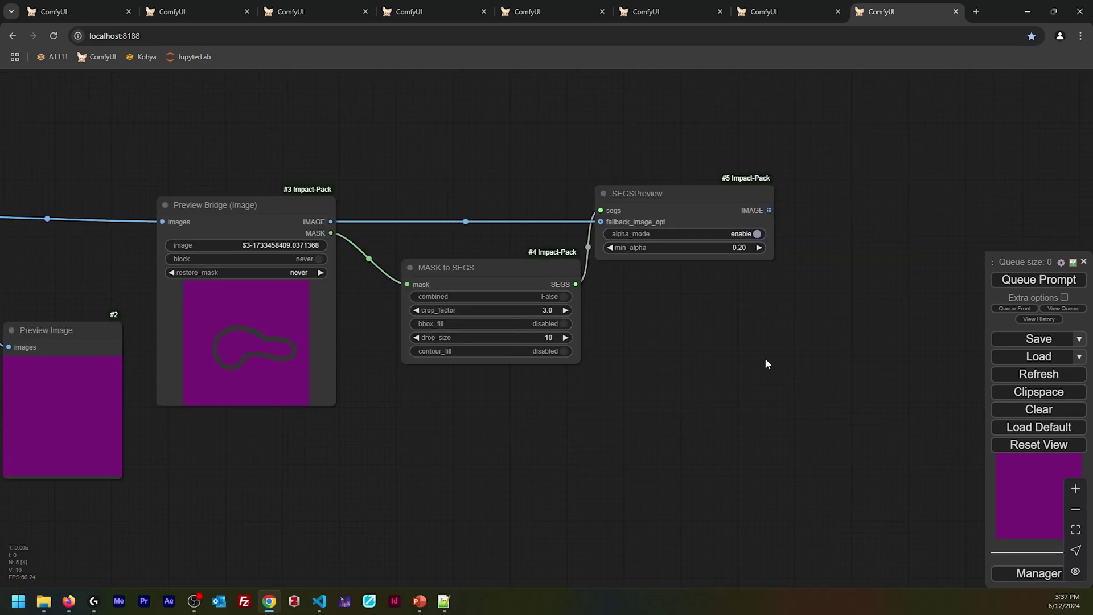
{"action": "scroll", "coordinate": [808, 323], "scroll_direction": "up", "scroll_amount": 2}
{"action": "scroll", "coordinate": [812, 318], "scroll_direction": "up", "scroll_amount": 2}
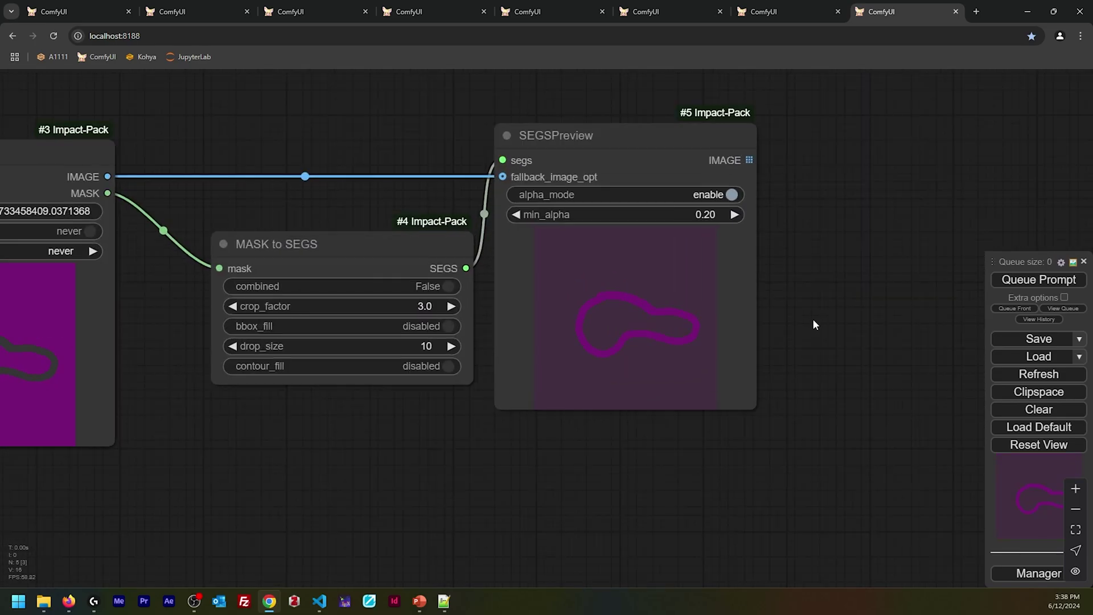
{"action": "left_click", "coordinate": [443, 366]}
Queue the test to preview the filled segment, then zoom around the man's face-mask image
{"action": "key", "text": "ctrl+Return"}
{"action": "left_click", "coordinate": [647, 12]}
{"action": "scroll", "coordinate": [780, 349], "scroll_direction": "up", "scroll_amount": 3}
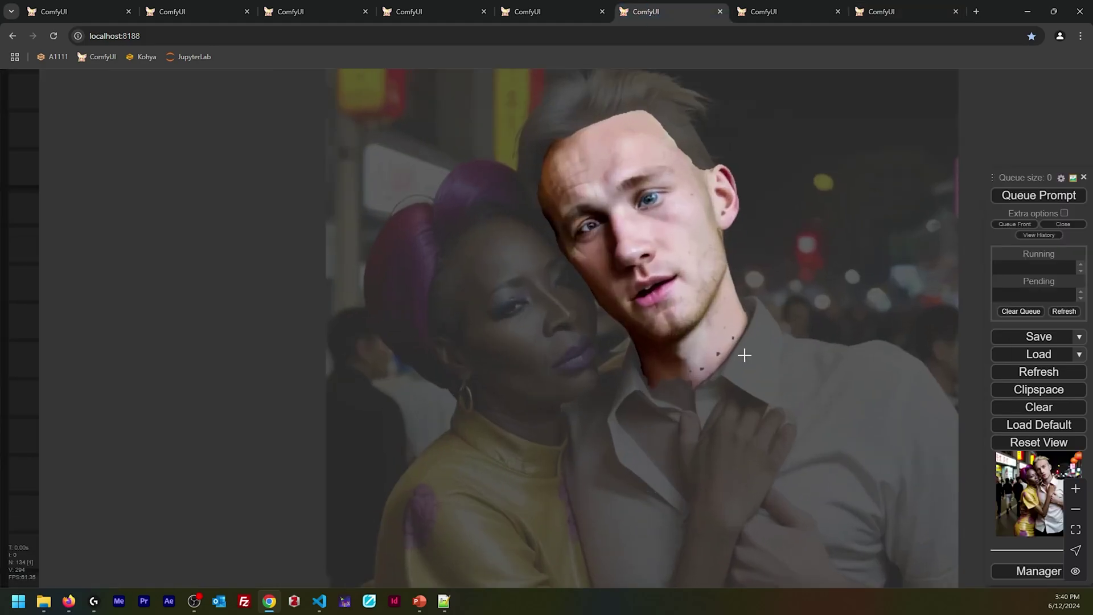
{"action": "scroll", "coordinate": [666, 371], "scroll_direction": "down", "scroll_amount": 3}
{"action": "scroll", "coordinate": [666, 371], "scroll_direction": "down", "scroll_amount": 3}
{"action": "scroll", "coordinate": [666, 371], "scroll_direction": "down", "scroll_amount": 5}
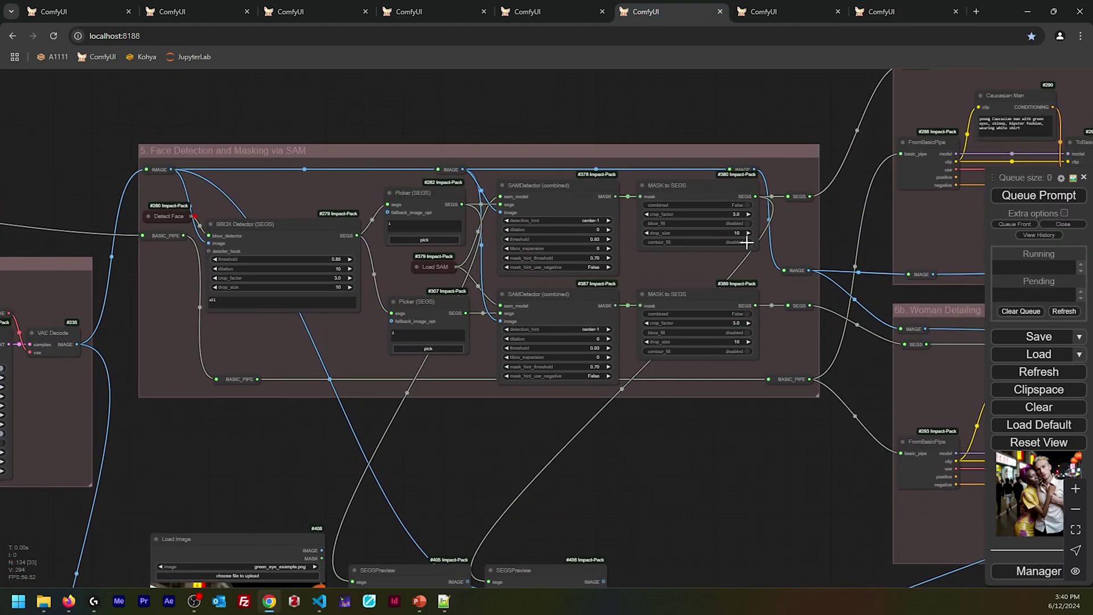
{"action": "scroll", "coordinate": [657, 524], "scroll_direction": "down", "scroll_amount": 1}
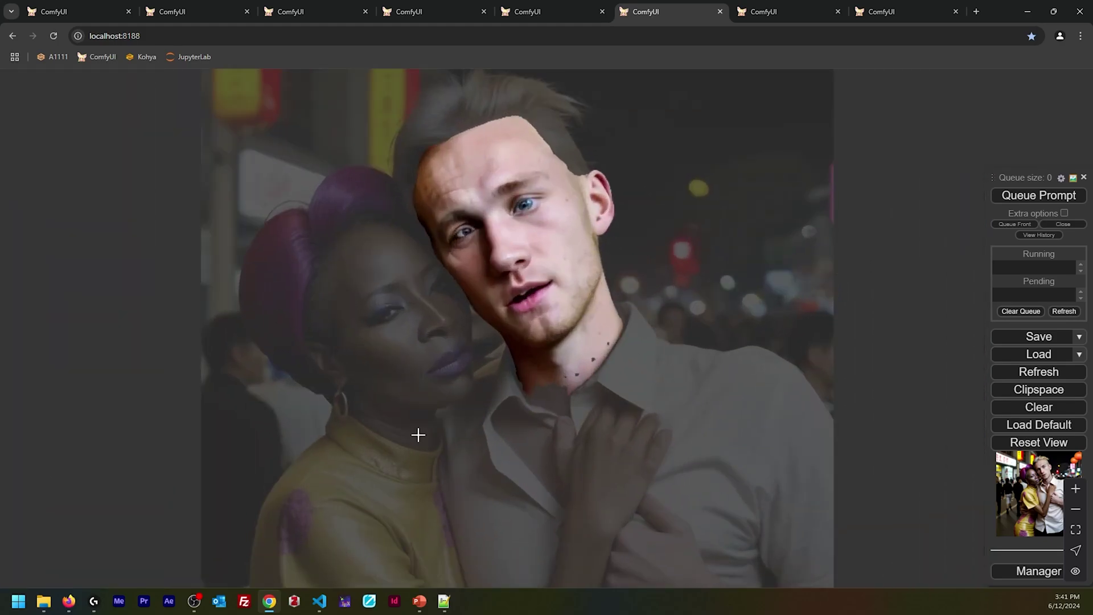